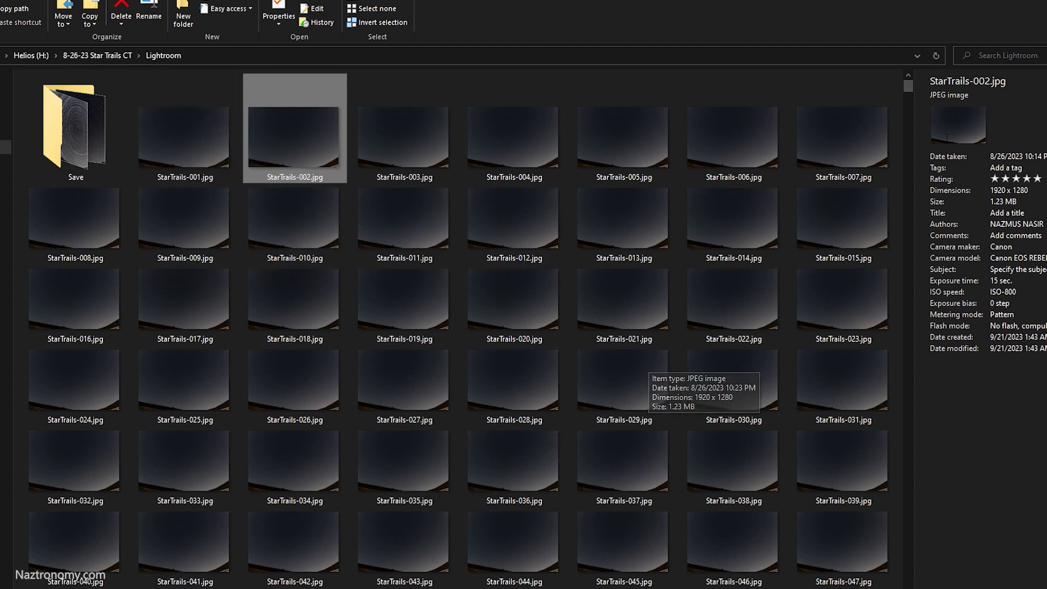
Inspect the two stacked images in the Save folder, then go back to the Lightroom folder
drag(908, 86, 934, 55)
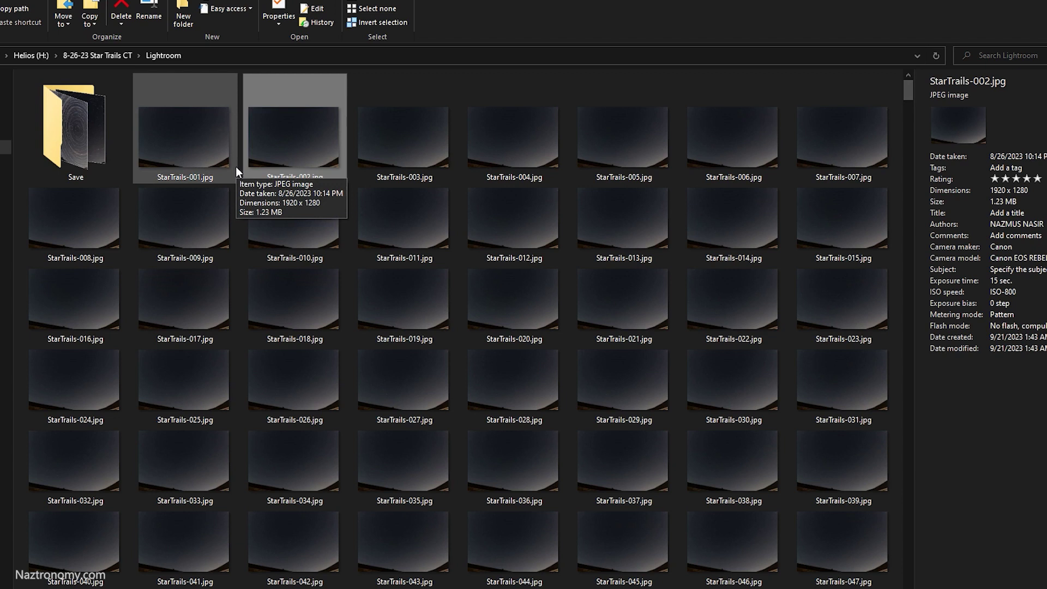
double_click(75, 149)
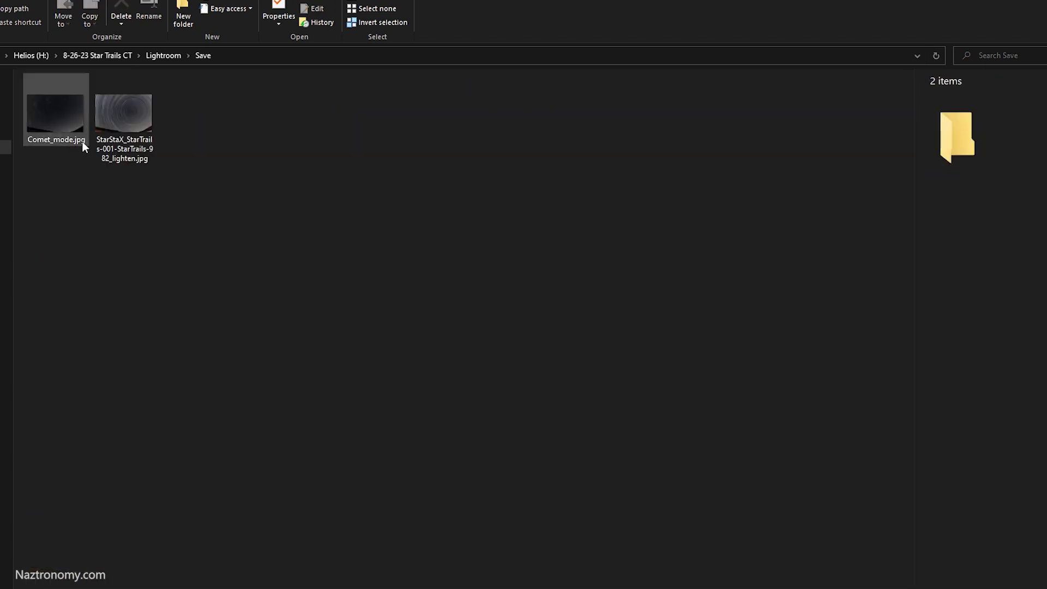
drag(258, 134, 34, 127)
click(133, 196)
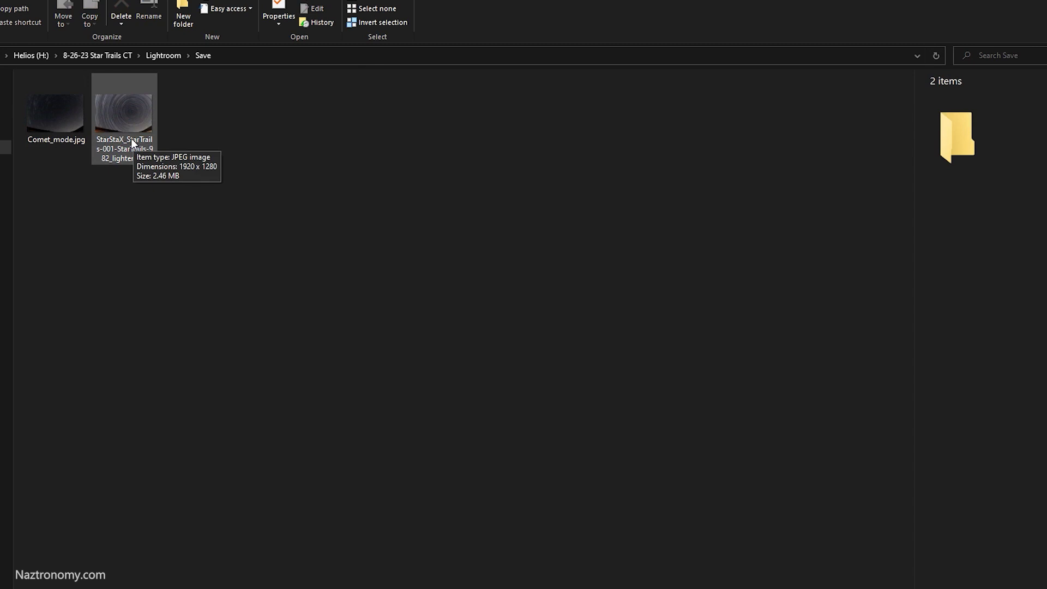
click(165, 56)
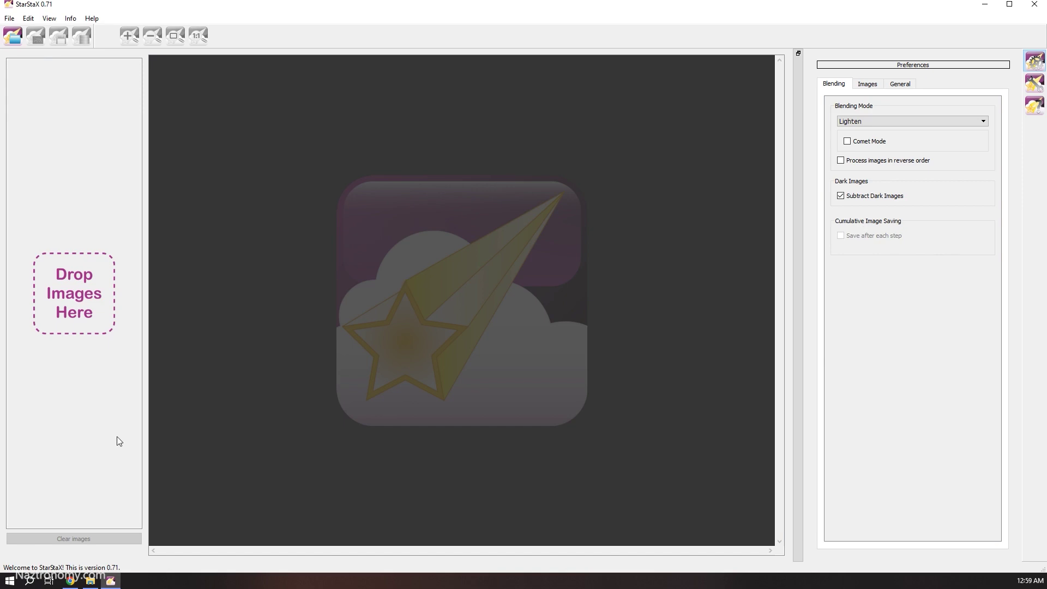
Select all StarTrails JPG frames in the Lightroom folder and drag the 982 frames into StarStaX
click(92, 581)
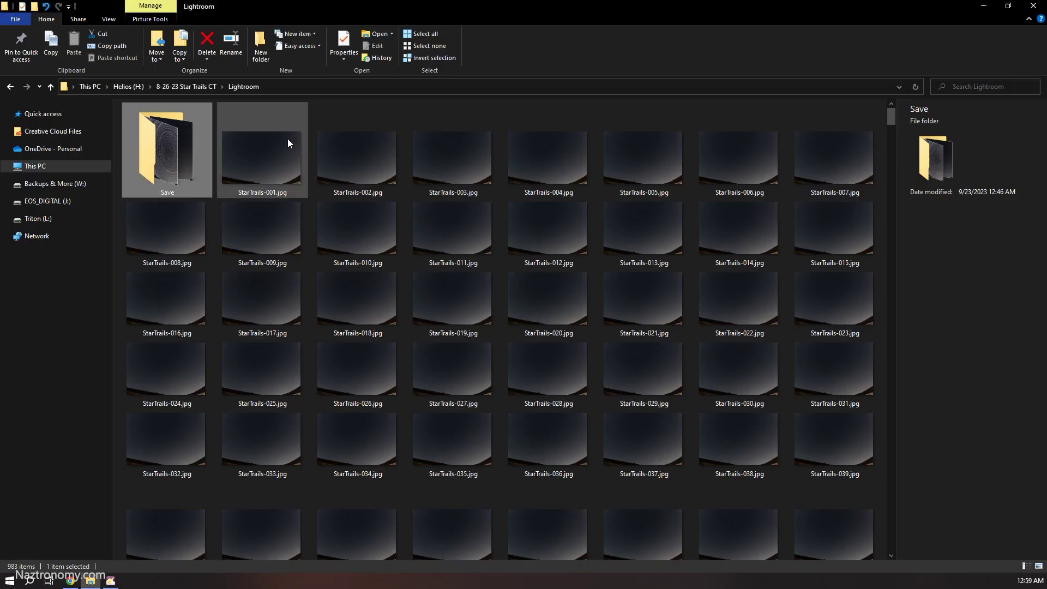
click(269, 156)
key(ctrl+a)
ctrl+click(187, 157)
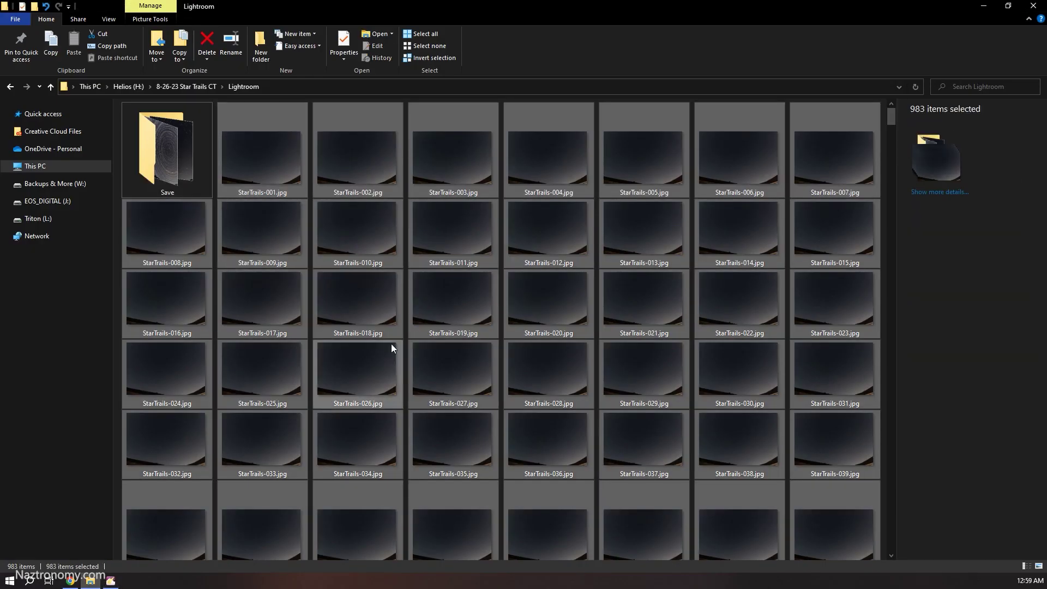
drag(573, 5, 812, 117)
drag(757, 249, 101, 152)
drag(968, 121, 807, 103)
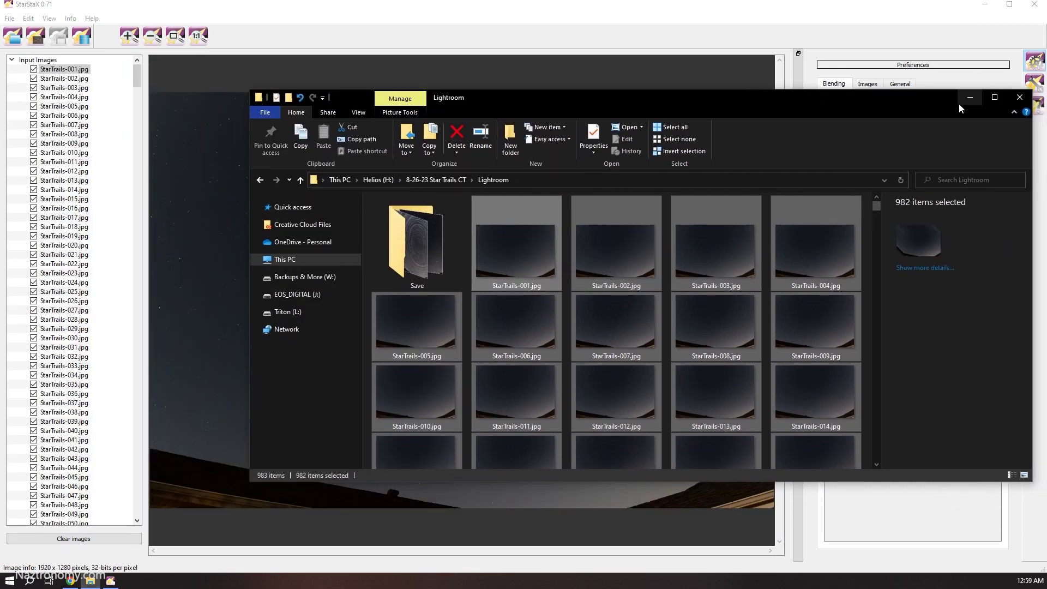
click(966, 100)
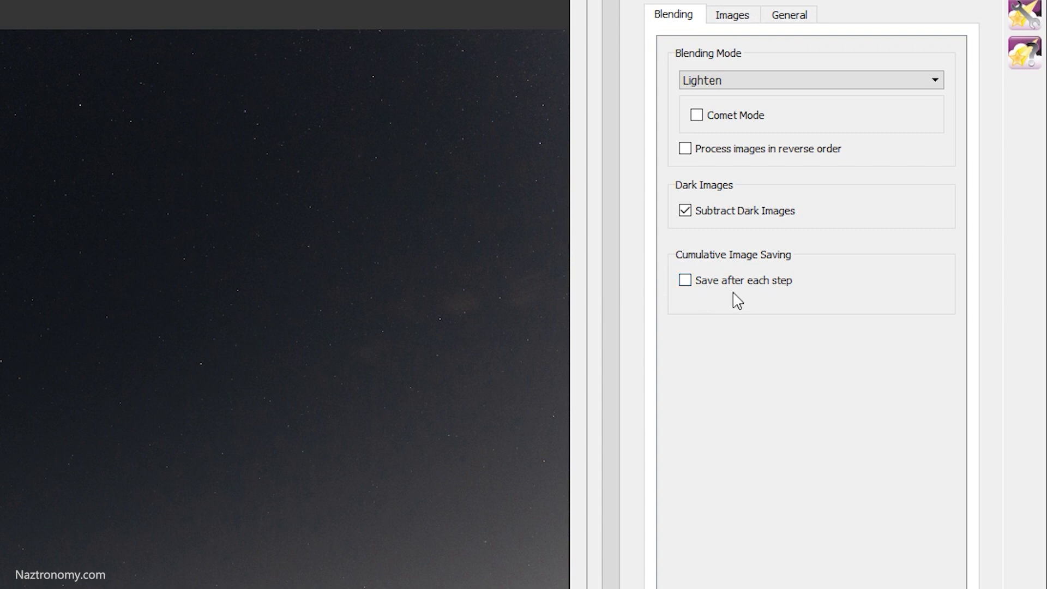
Enable saving after each step and rename the step images to StarTrails_Normal
click(686, 287)
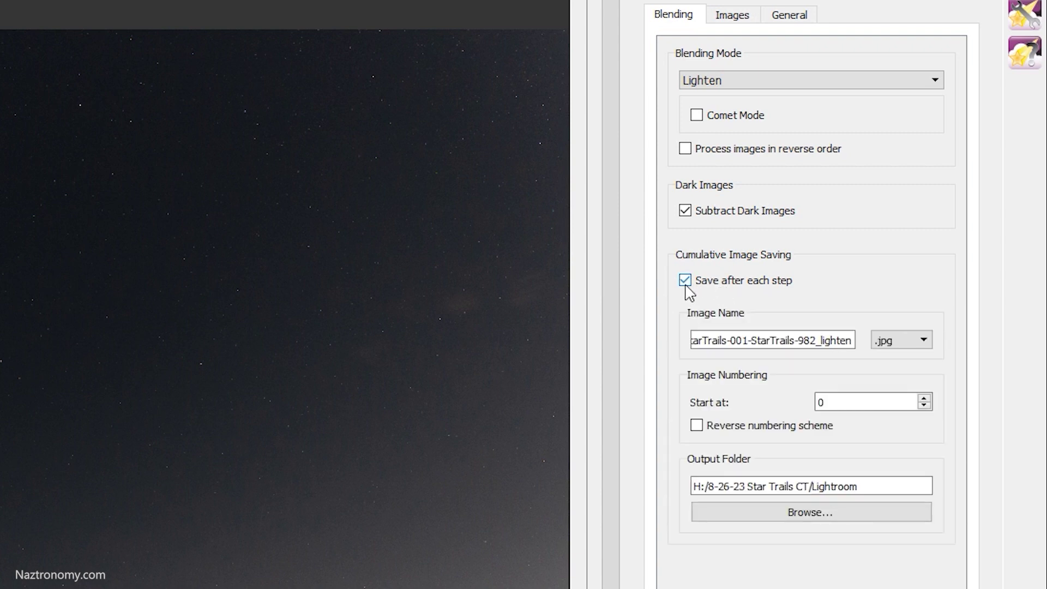
drag(717, 342, 892, 346)
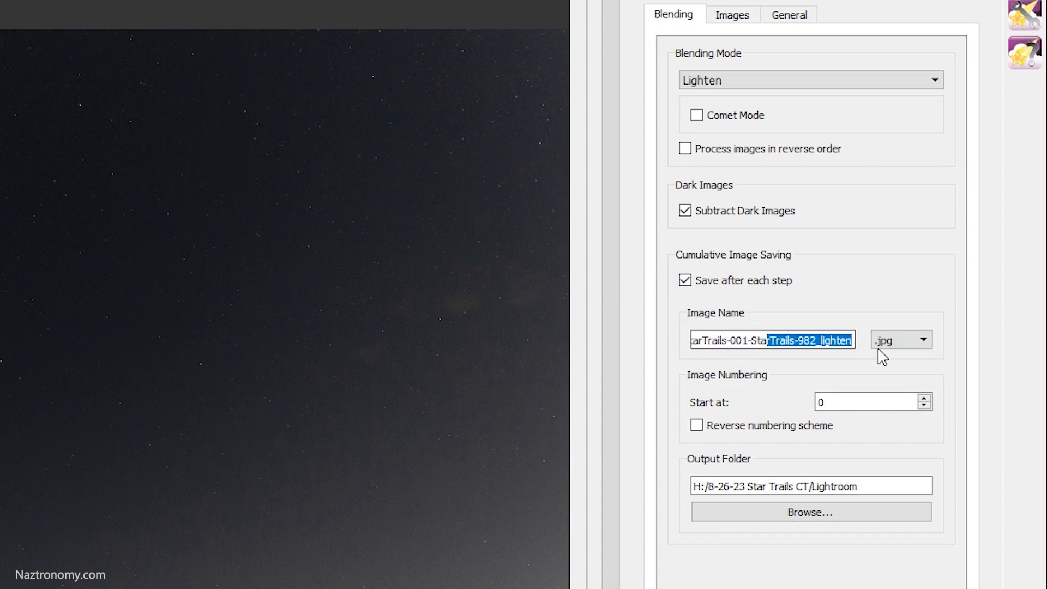
double_click(777, 339)
triple_click(779, 339)
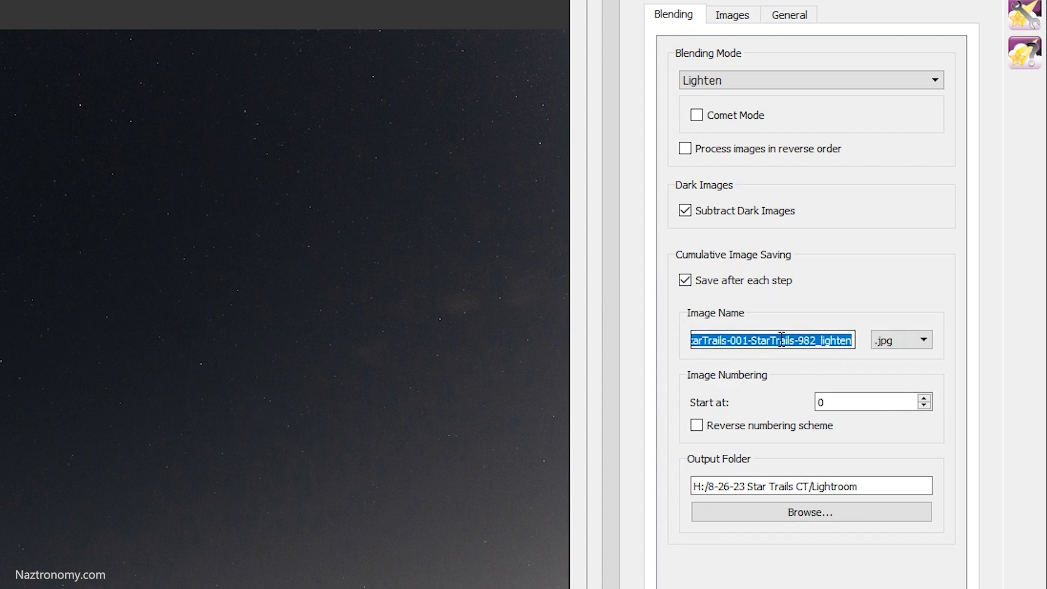
text(StarTrails_Normal)
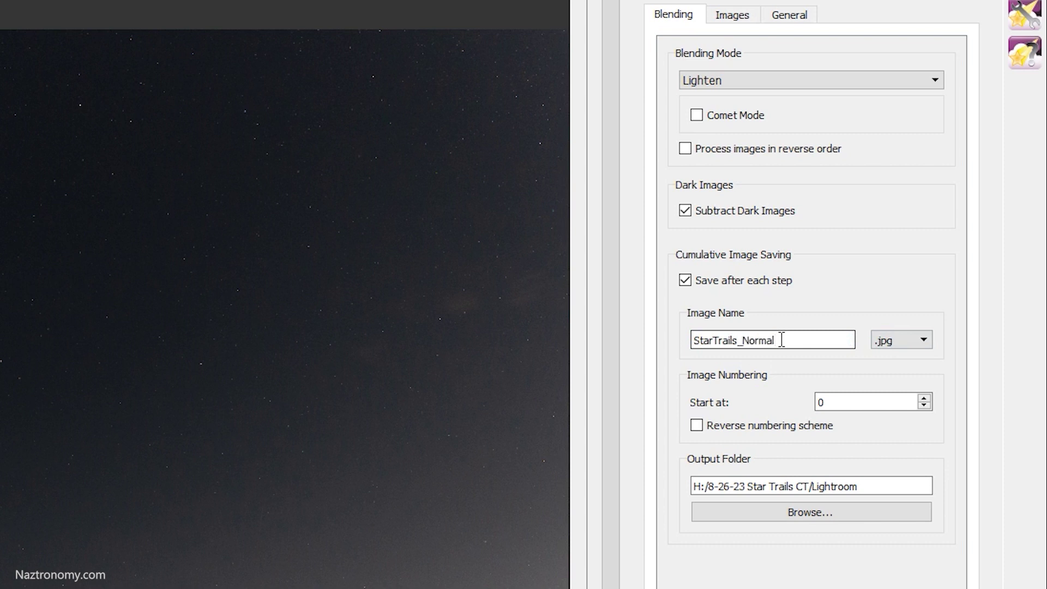
Keep .jpg as the output format, start numbering at 1, and pick a new output folder
click(903, 342)
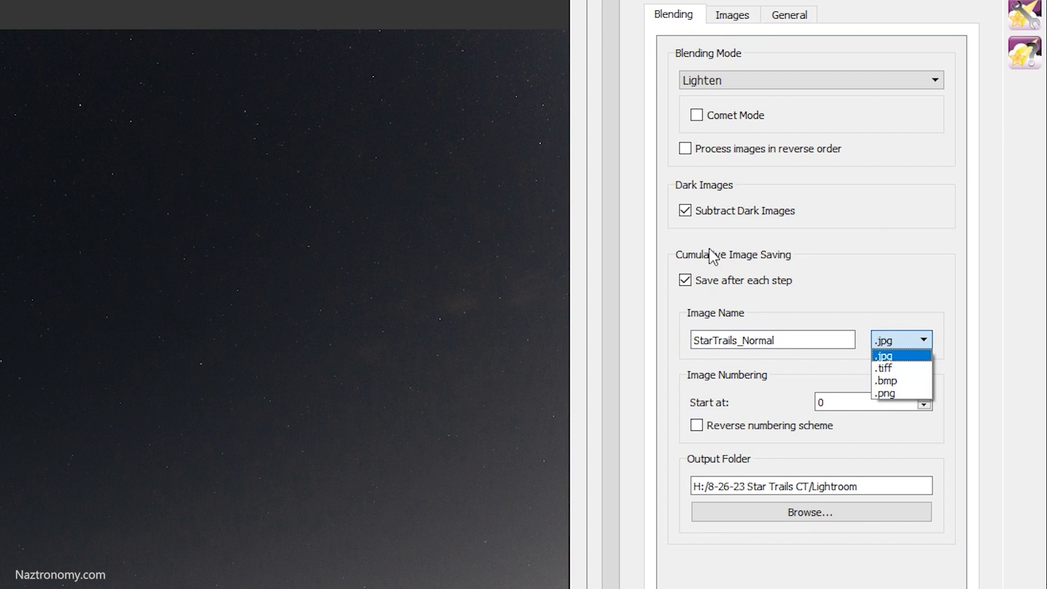
click(951, 276)
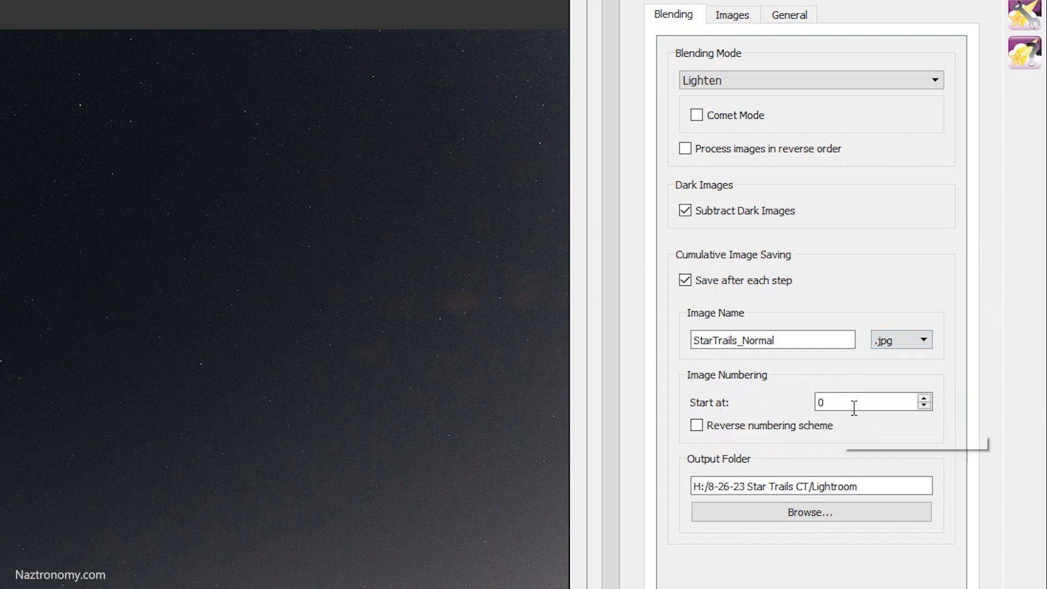
click(924, 399)
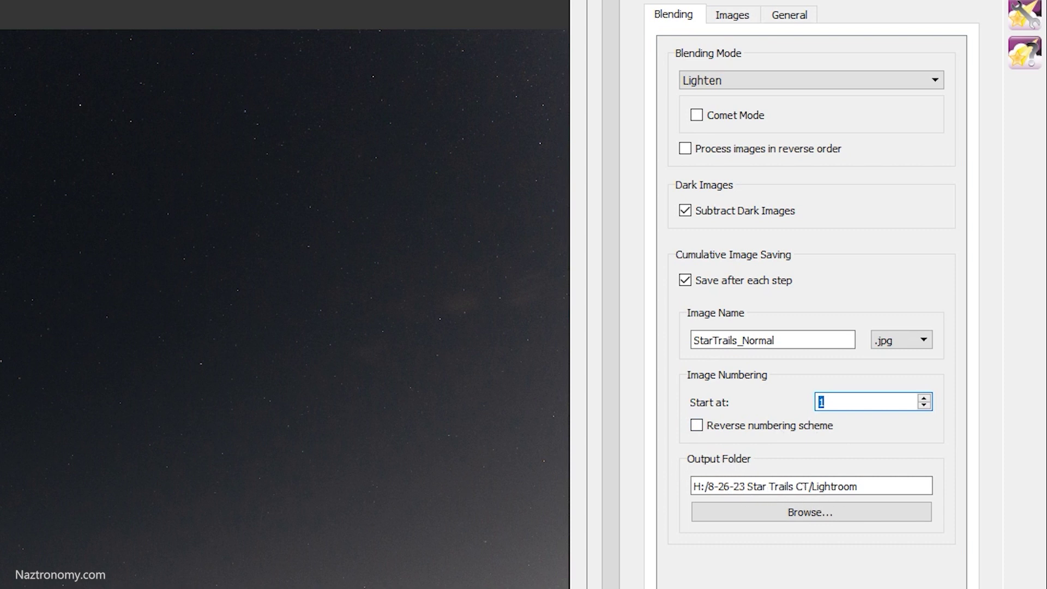
click(777, 512)
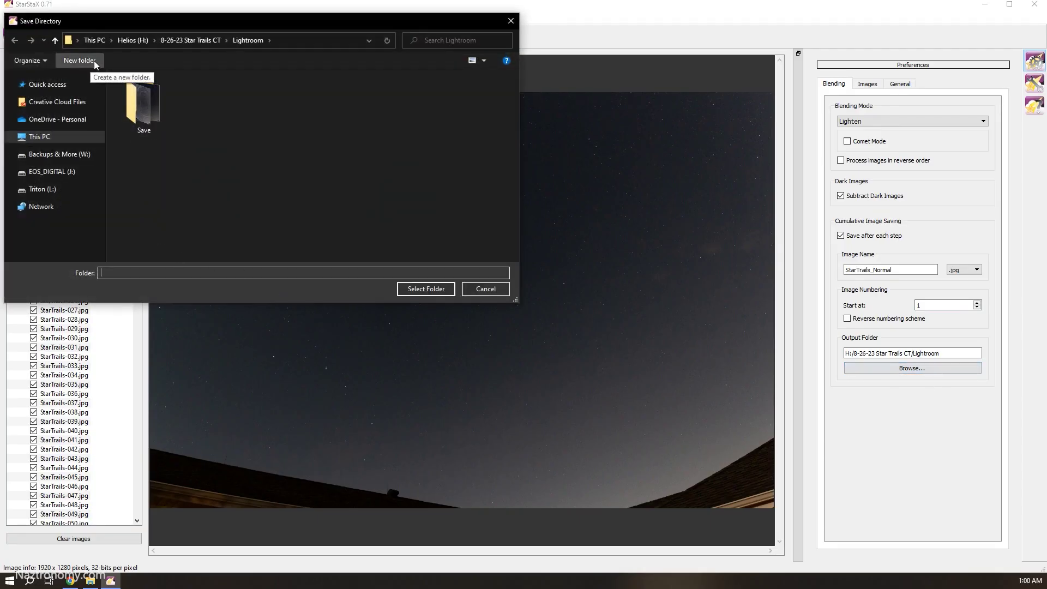
Create a StarTrails_Normal folder inside Lightroom and set it as the output folder
click(81, 67)
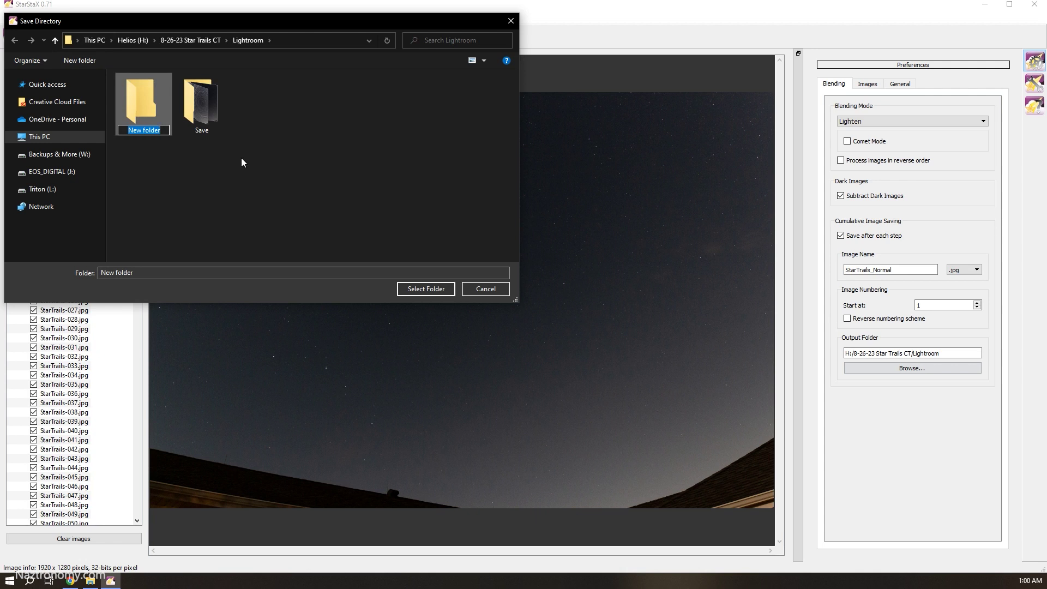
text(StarTrails_Normal)
key(Return)
click(415, 287)
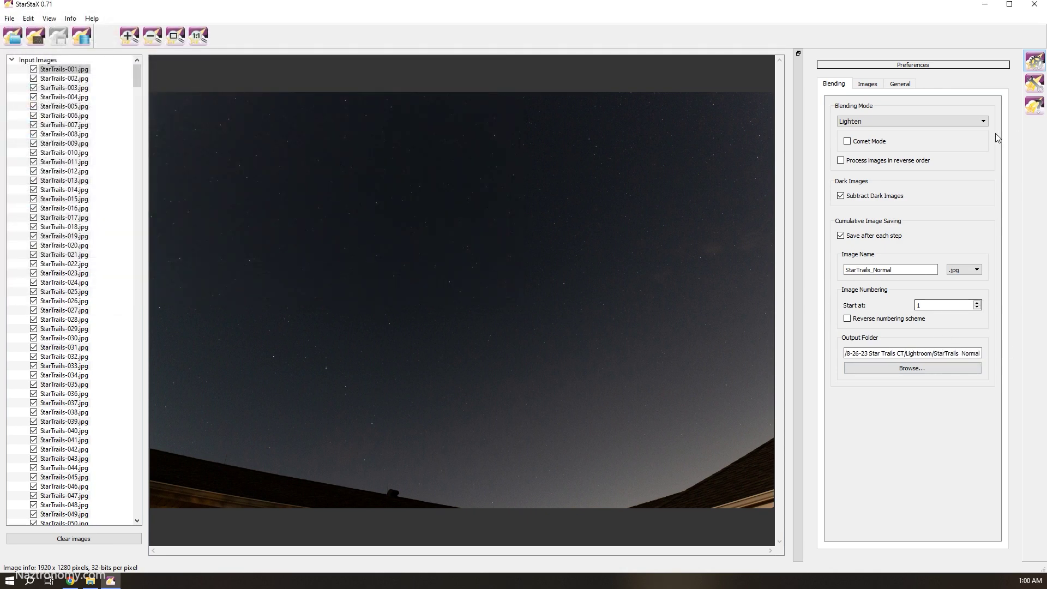
Run the Lighten blend of all 982 frames, checking the StarTrails Normal output folder meanwhile
click(81, 35)
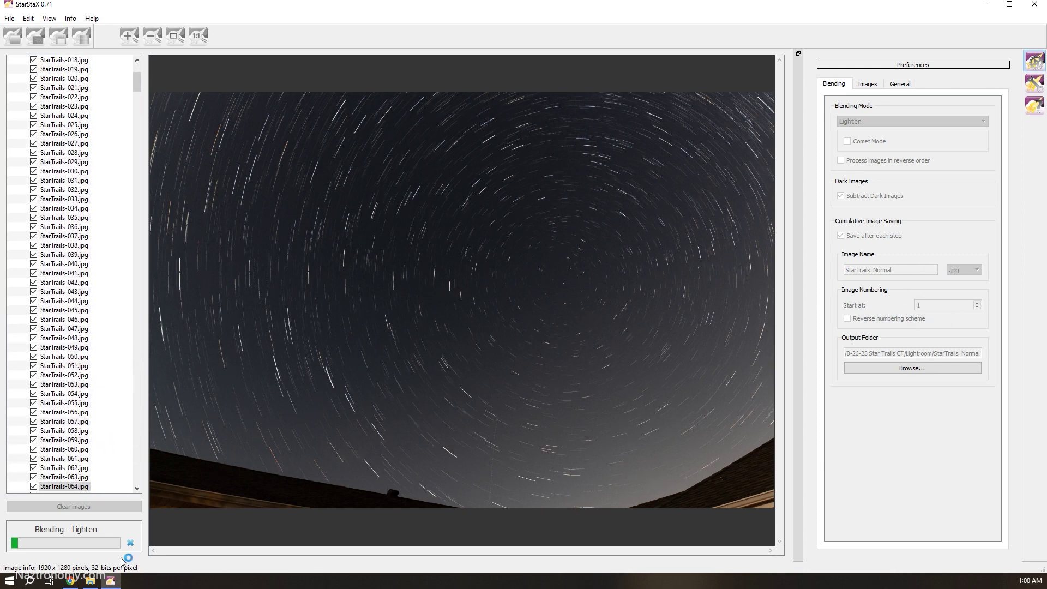
click(91, 580)
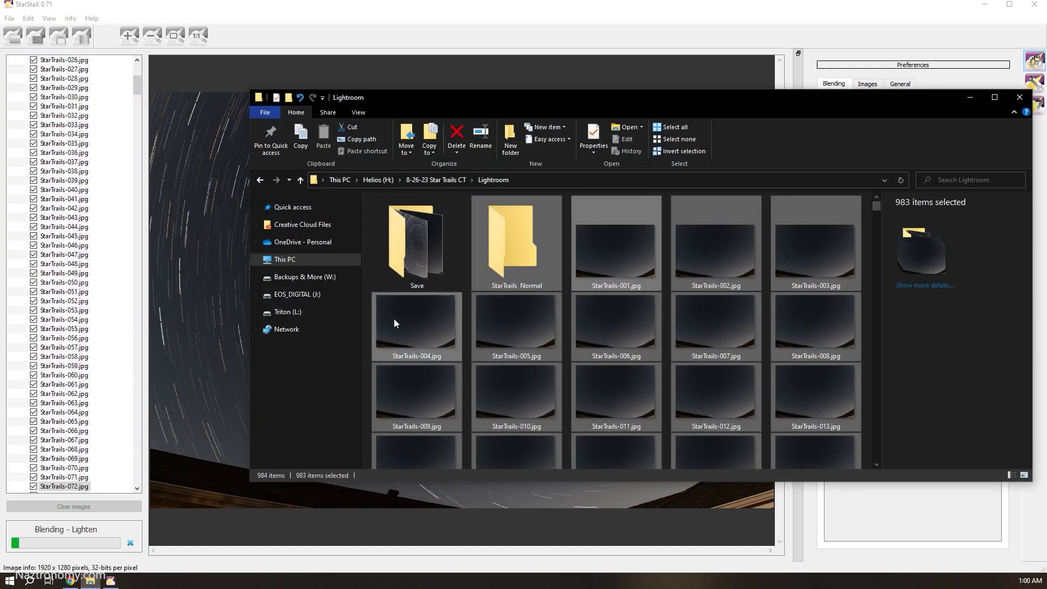
double_click(526, 260)
scroll(545, 295, down, 10)
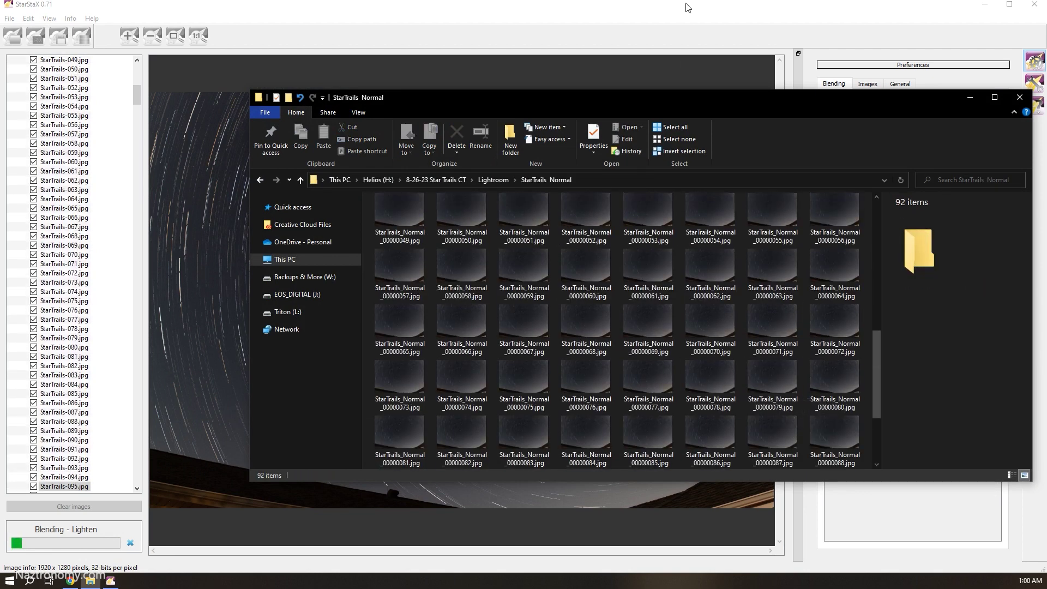
click(229, 434)
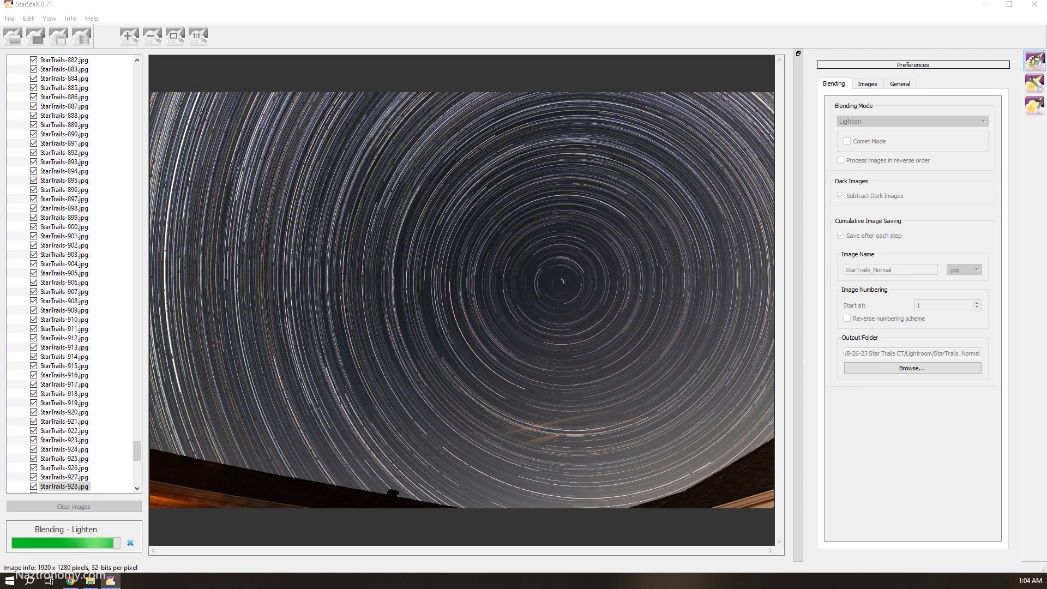
key(Return)
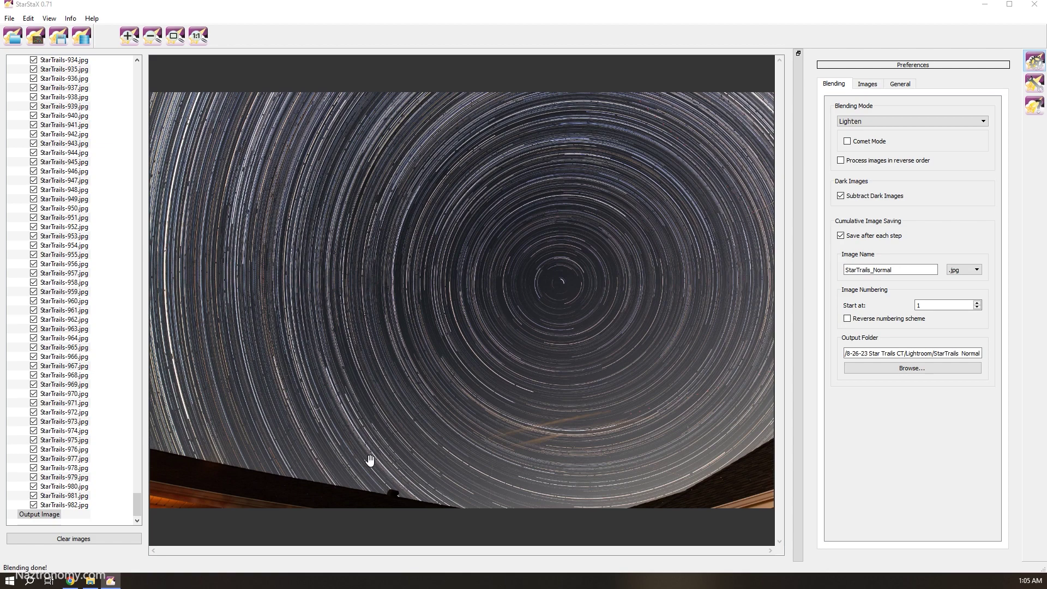
Maximize Explorer and preview the source frames StarTrails-010 and StarTrails-981 in the Lightroom folder
click(90, 581)
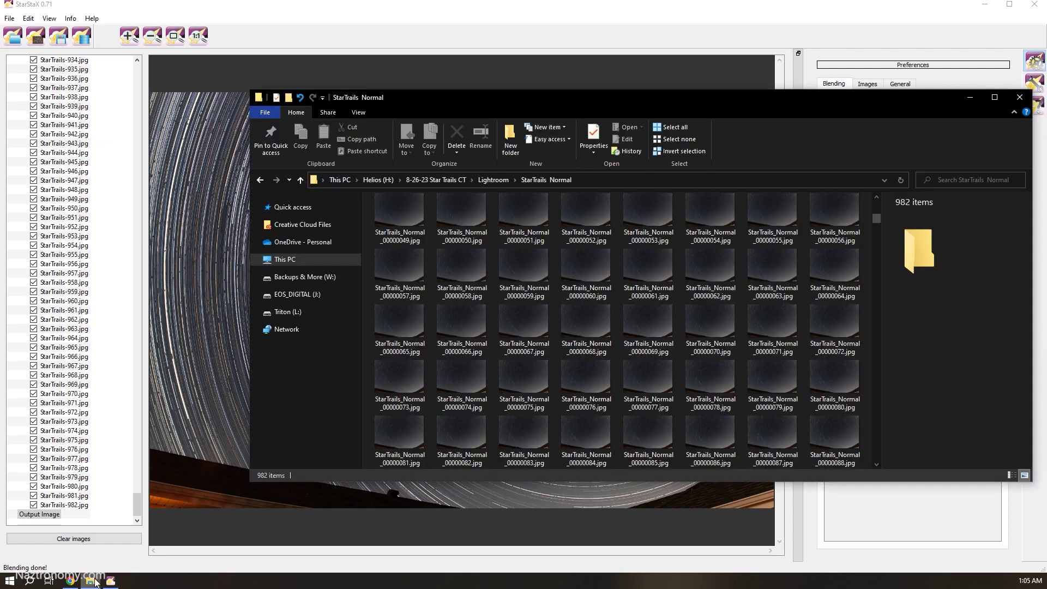
double_click(614, 97)
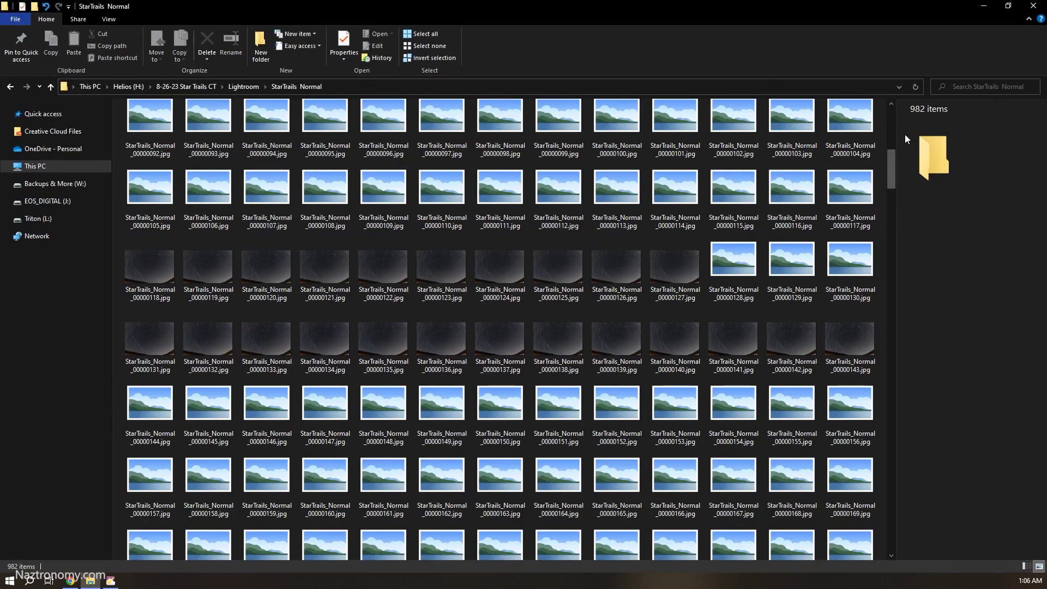
drag(892, 135, 869, 109)
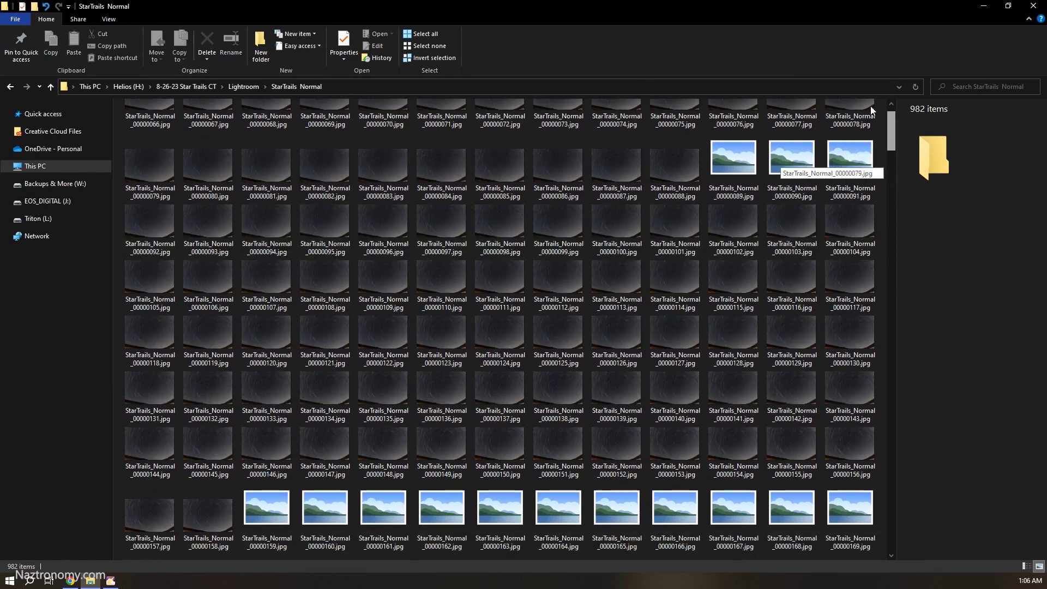
click(244, 86)
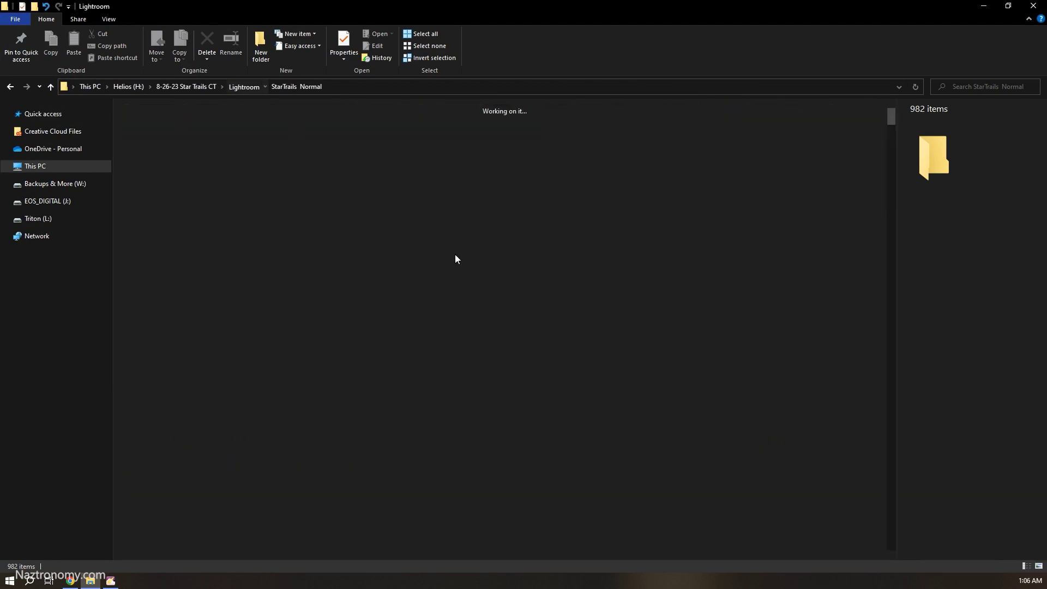
click(457, 253)
double_click(443, 247)
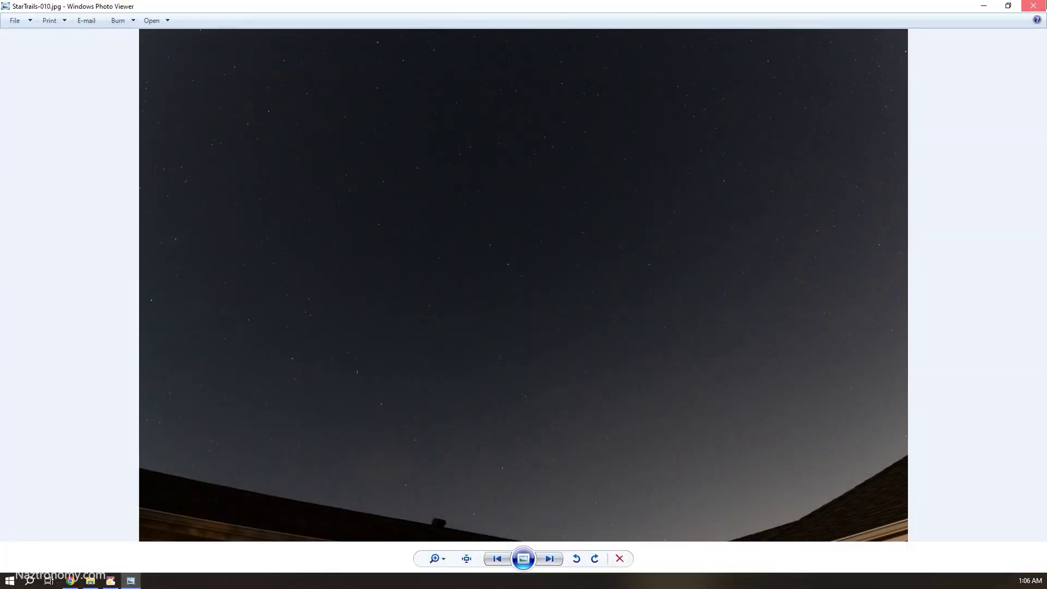
click(1033, 5)
drag(893, 123, 891, 549)
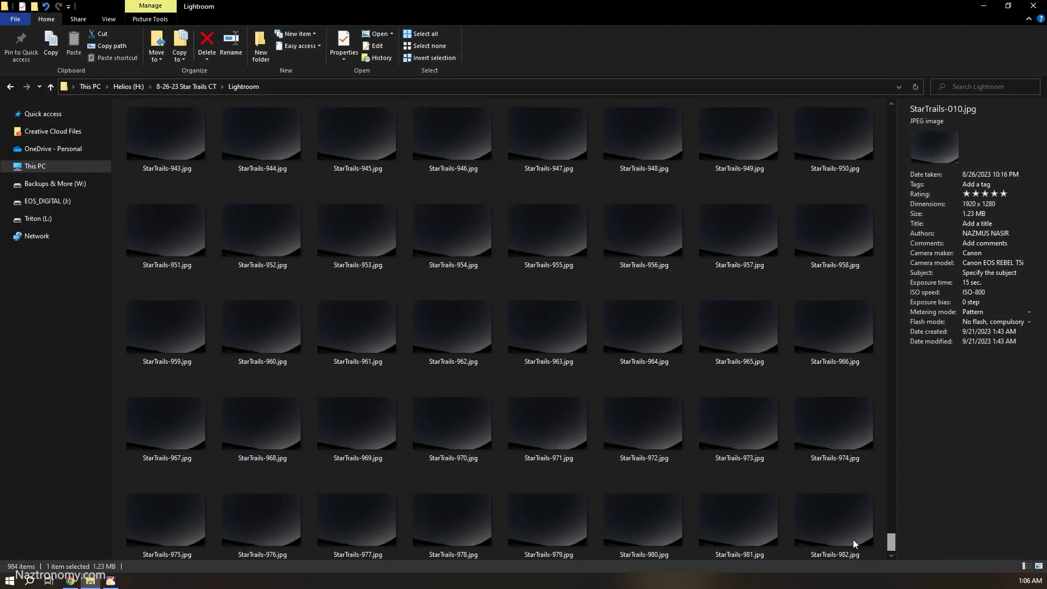
double_click(731, 521)
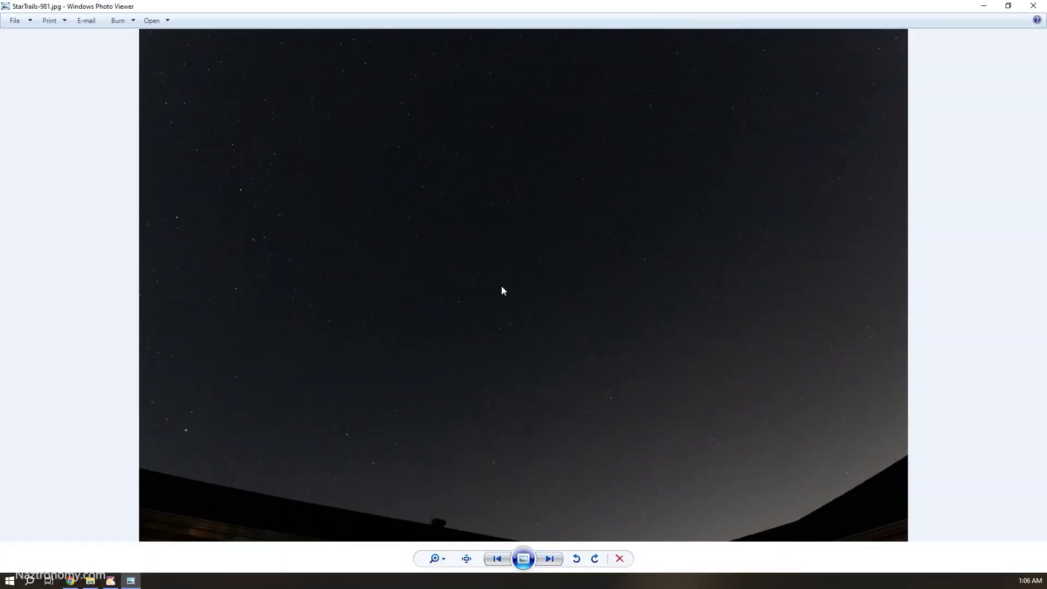
click(1033, 5)
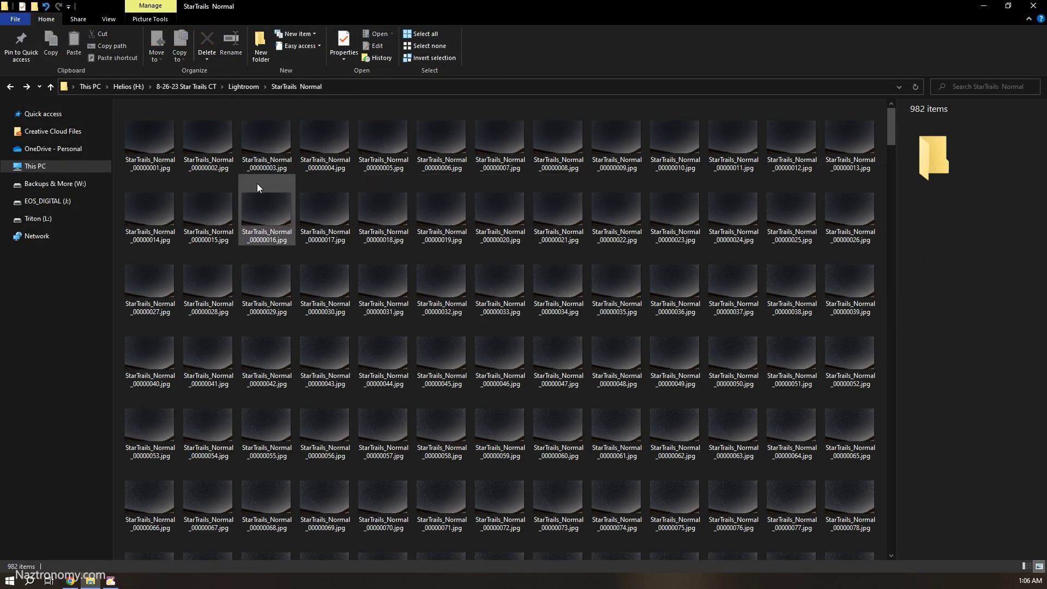
Preview normal star-trail frames 00000001, 00000567 and 00000982 full size in Photo Viewer
double_click(173, 167)
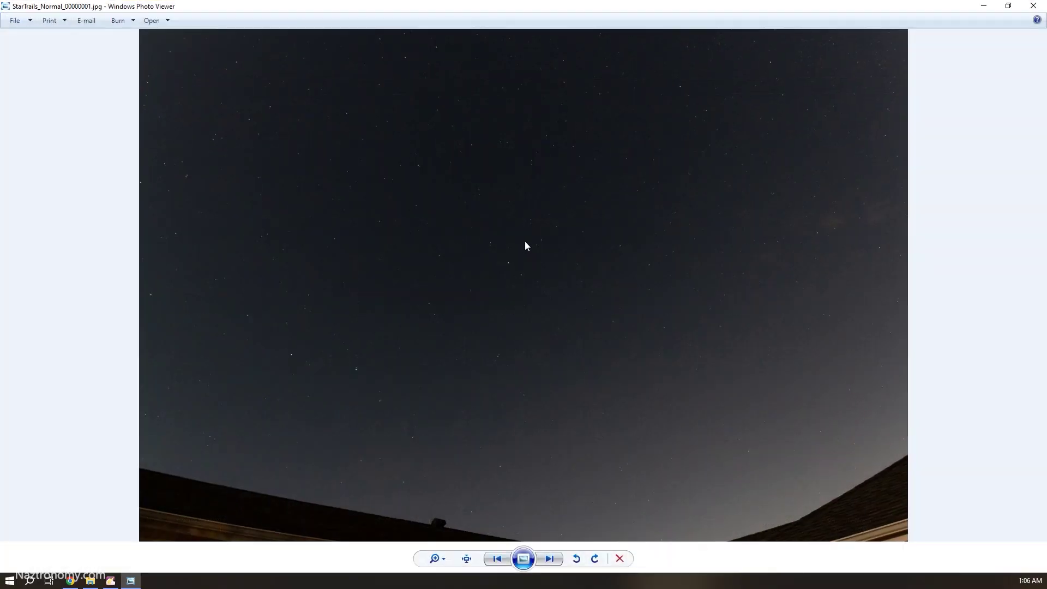
click(1033, 5)
drag(891, 126, 883, 370)
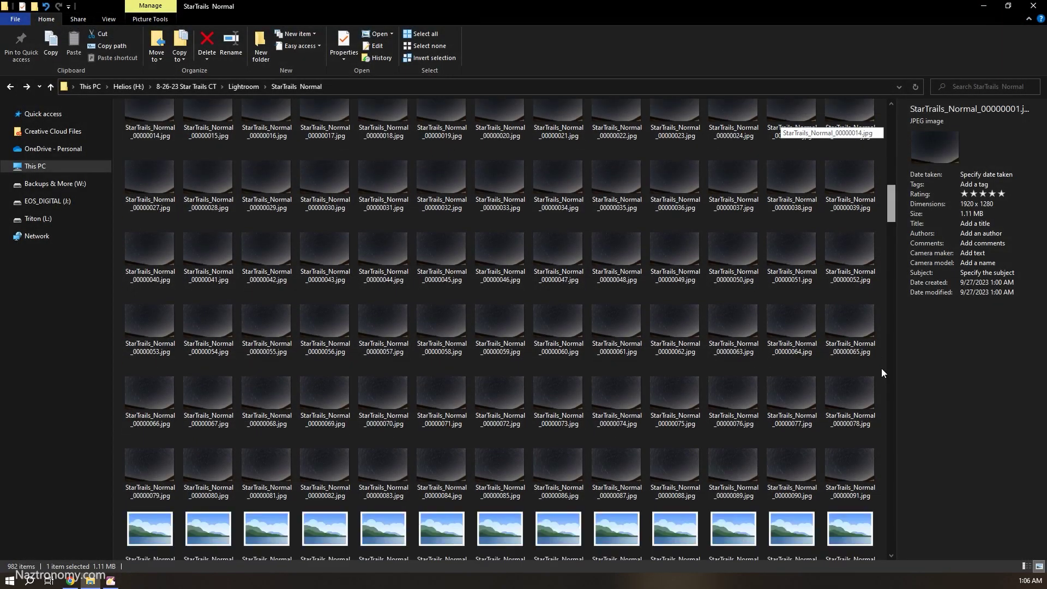
double_click(539, 260)
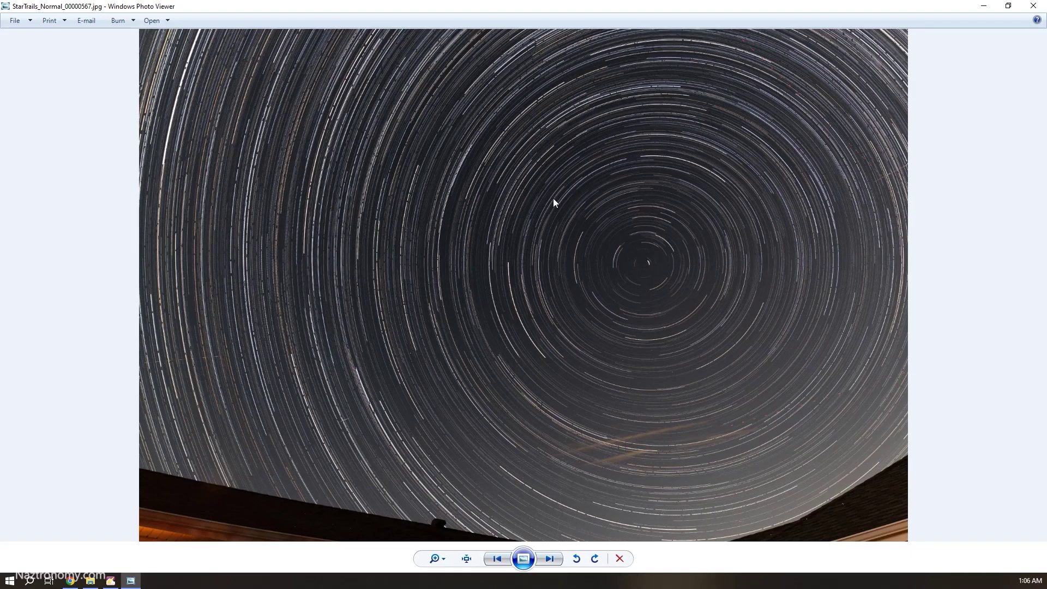
click(1033, 6)
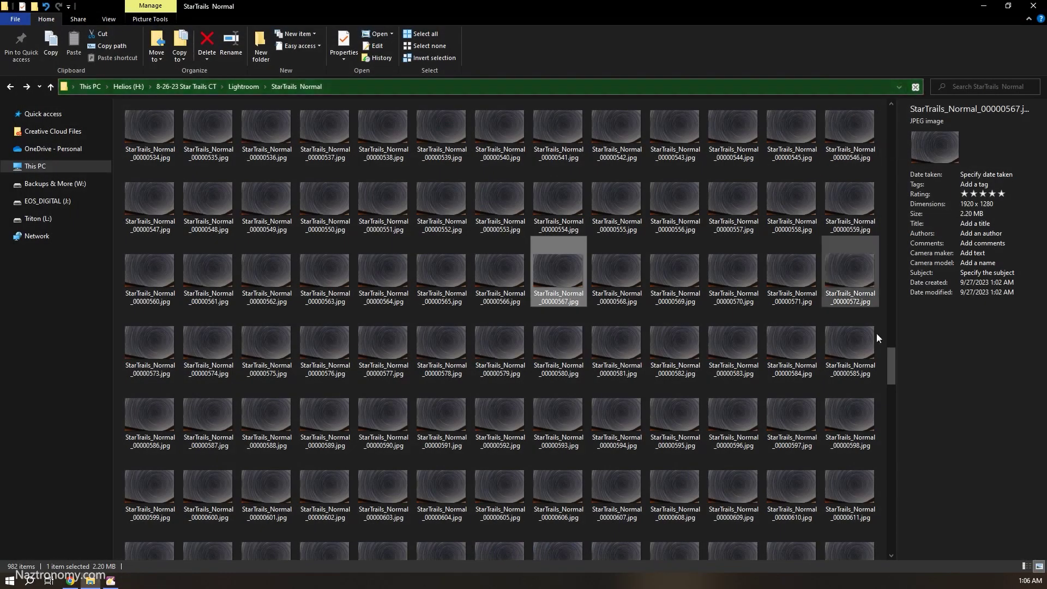
drag(889, 358, 880, 551)
double_click(525, 526)
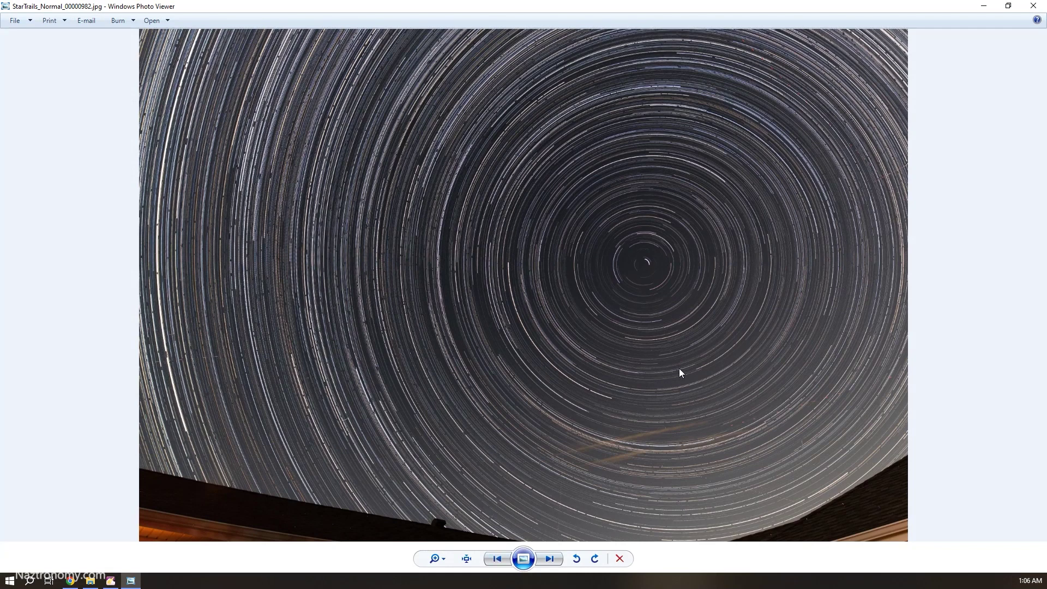
click(1033, 5)
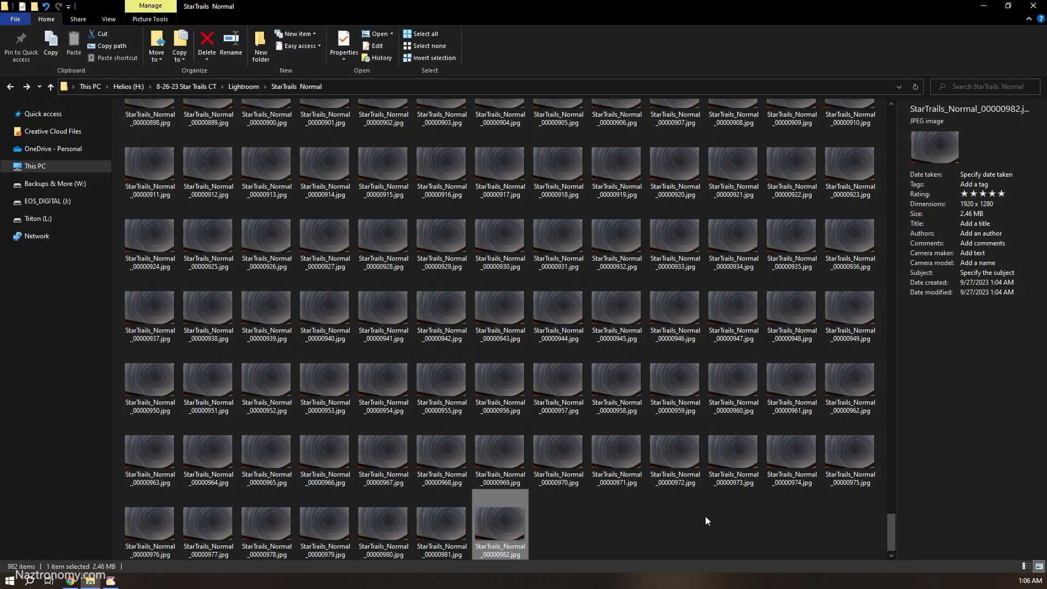
click(703, 520)
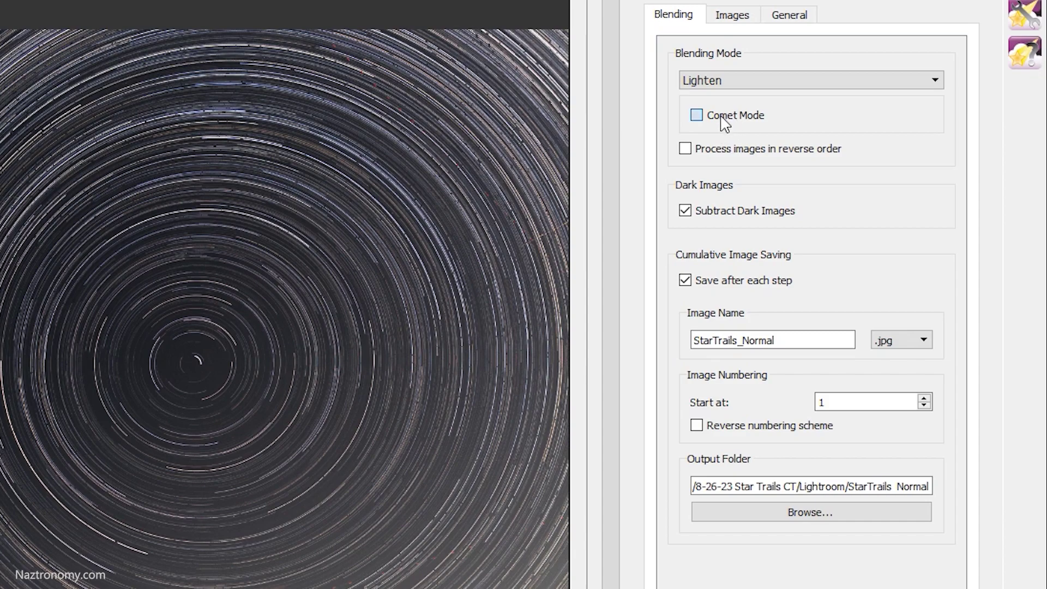
Turn on Comet Mode and change the step image name to StarTrails_Comet
click(720, 117)
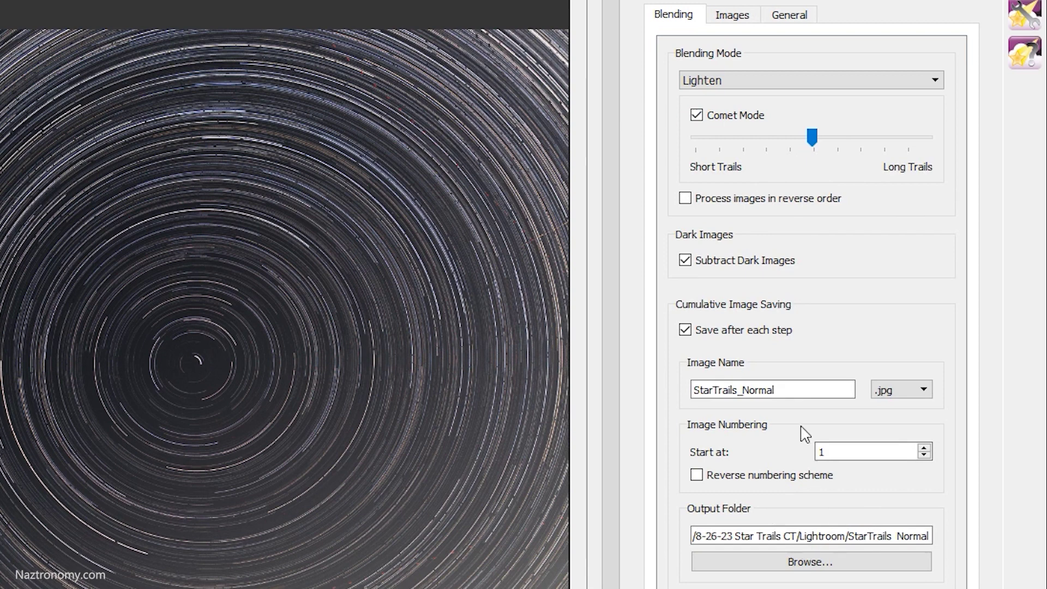
drag(785, 390, 750, 392)
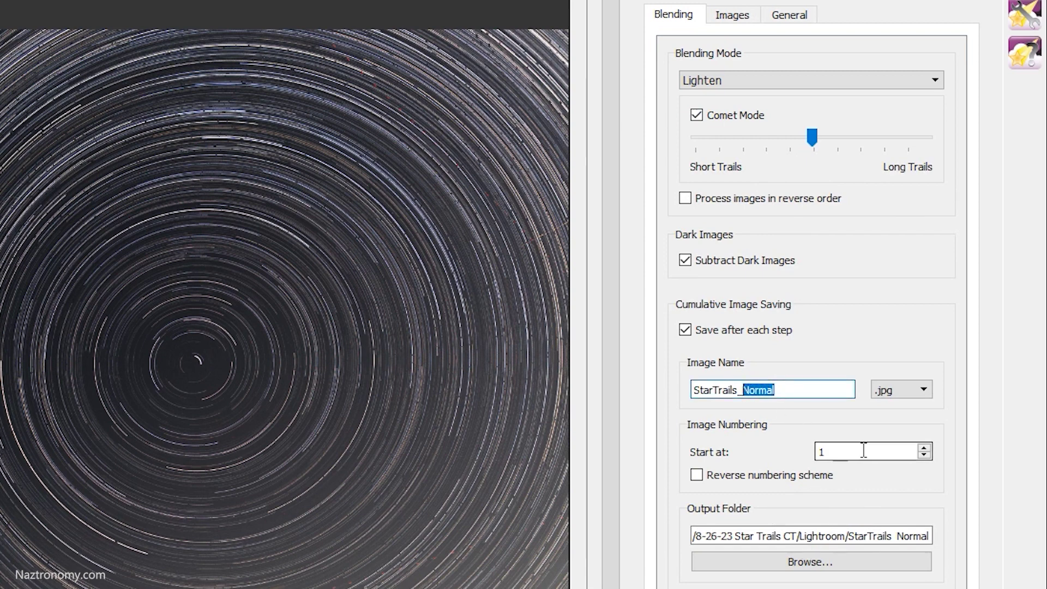
text(Comet)
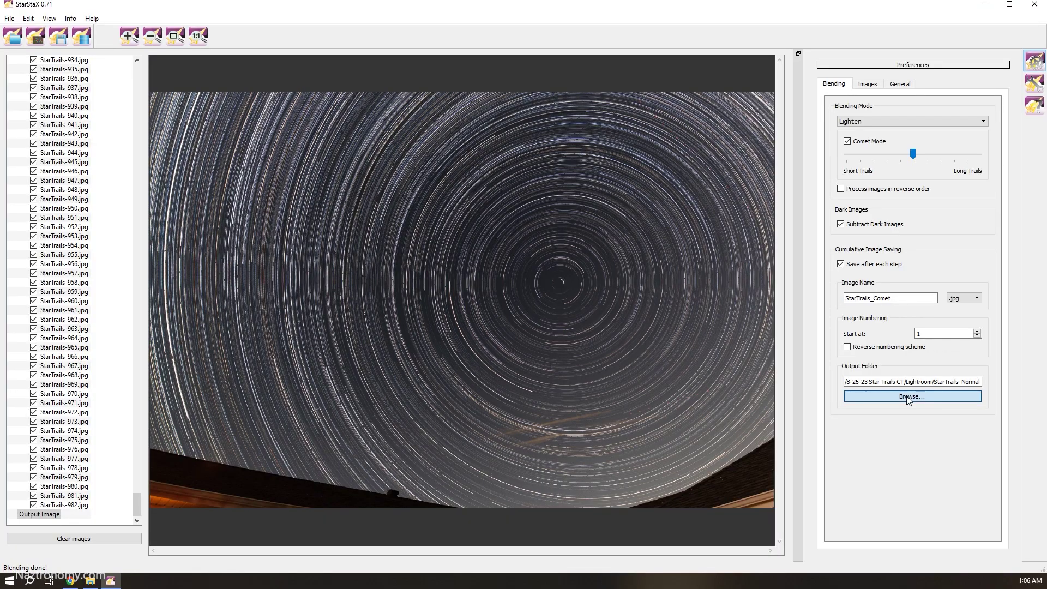
click(907, 398)
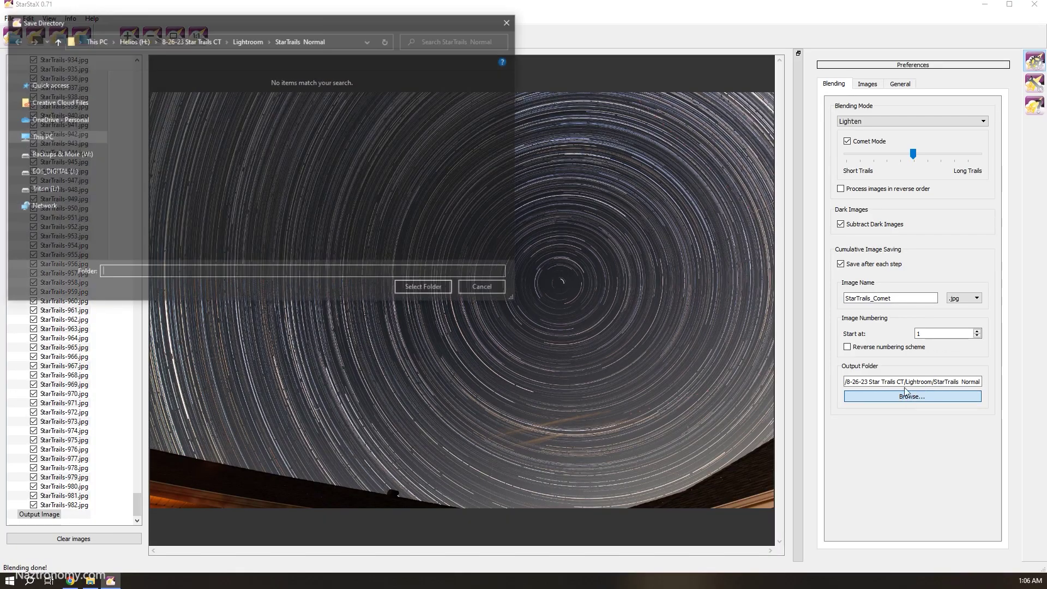
Create a StarTrails Comet folder inside Lightroom and set it as the output folder
click(95, 61)
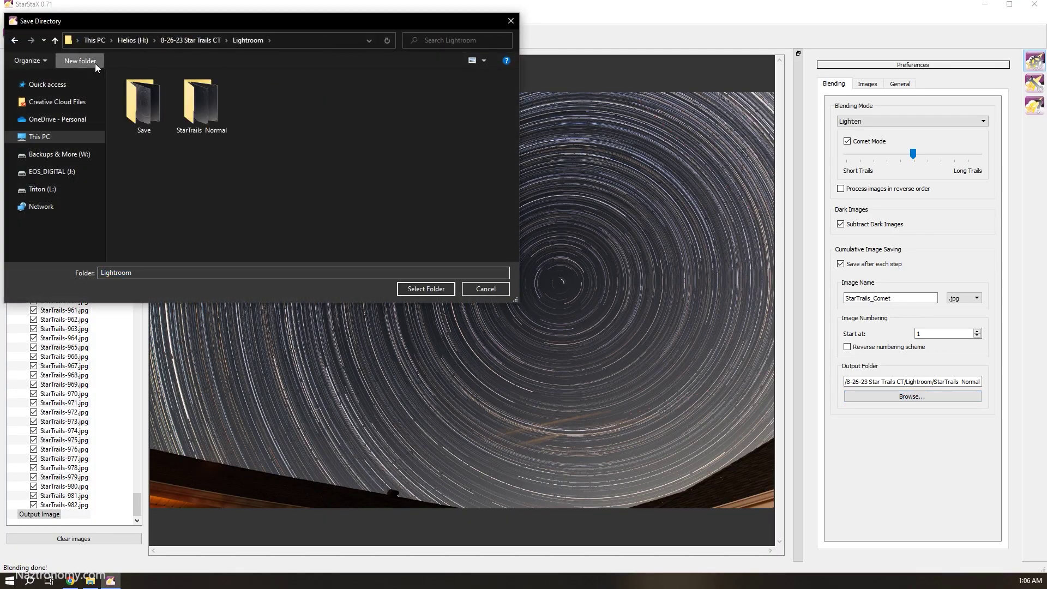
text(StarTrails Comet)
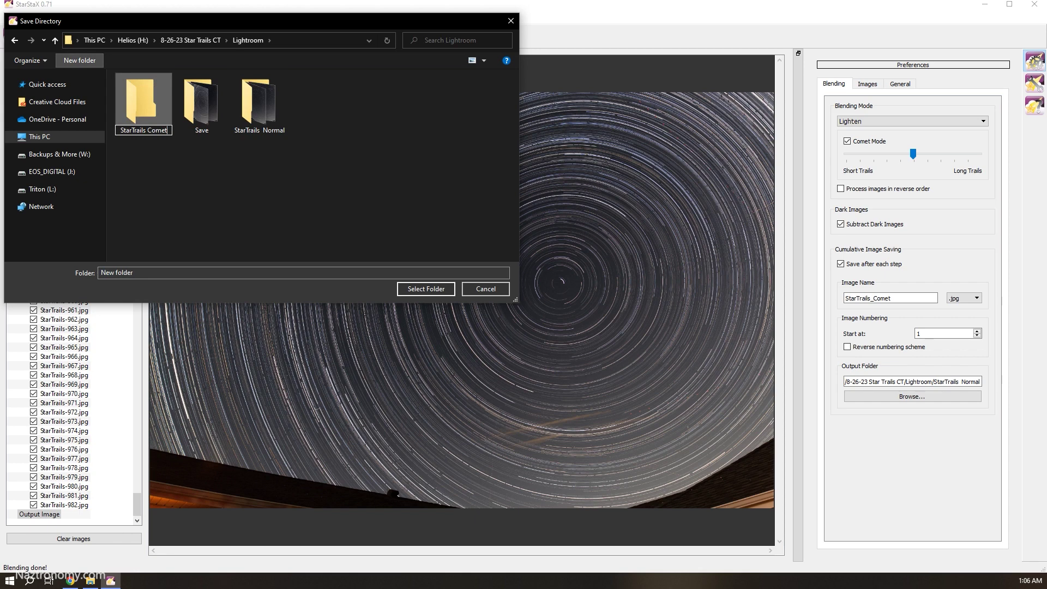
key(Return)
click(418, 292)
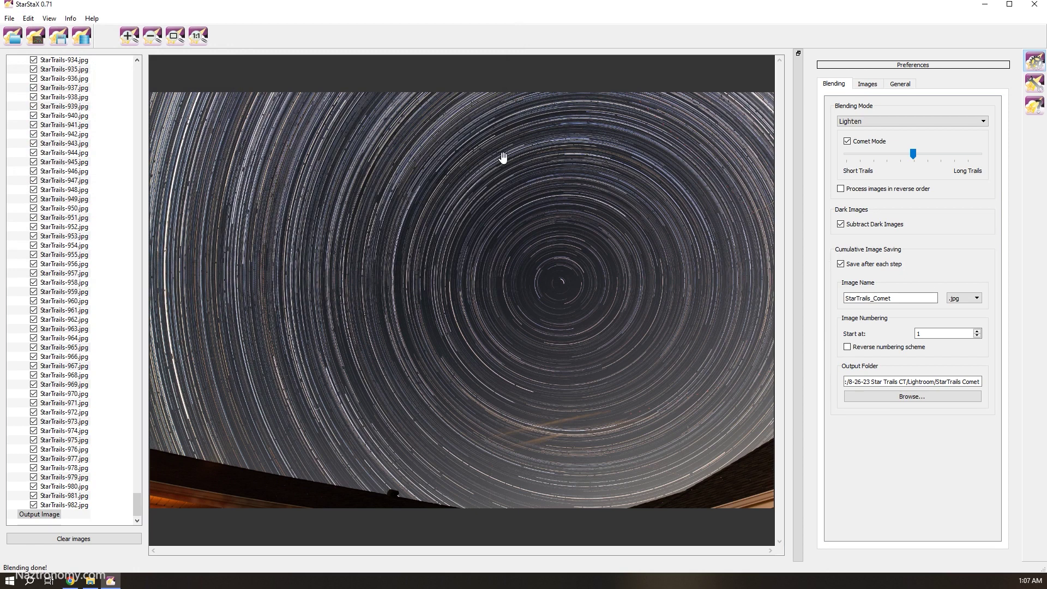
Start the Comet Mode Lighten blend of the full 982-frame sequence
click(80, 36)
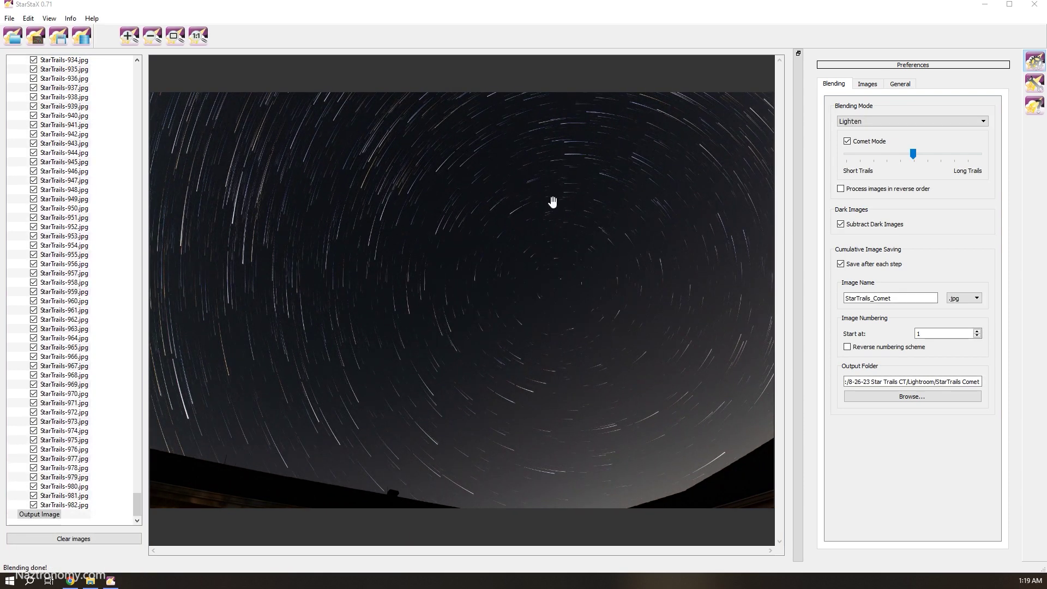
Open the StarTrails Comet folder and preview comet frames 00000045 and 00000792 full size
click(93, 580)
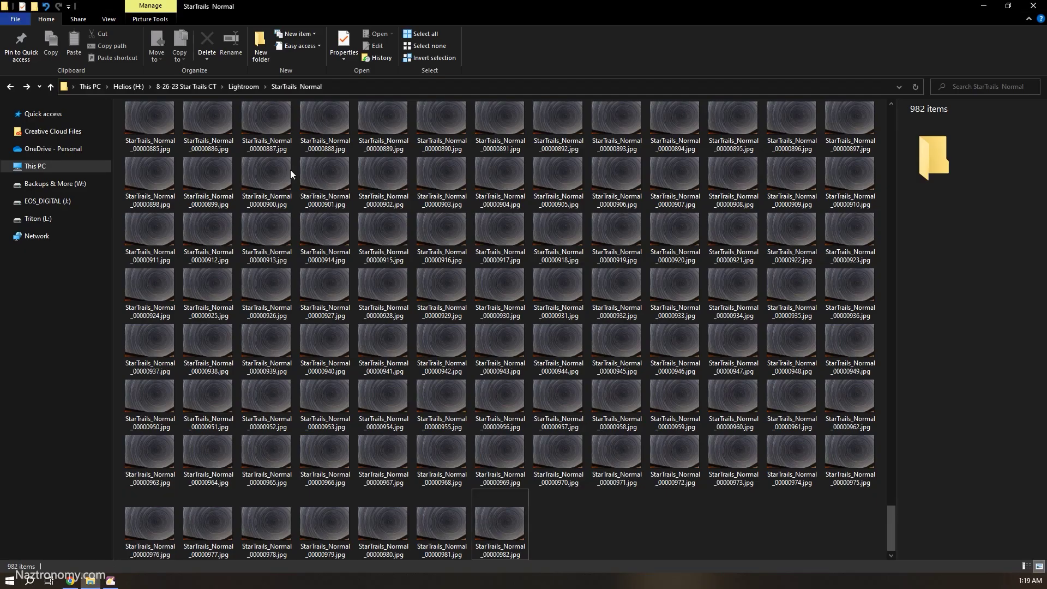
click(234, 86)
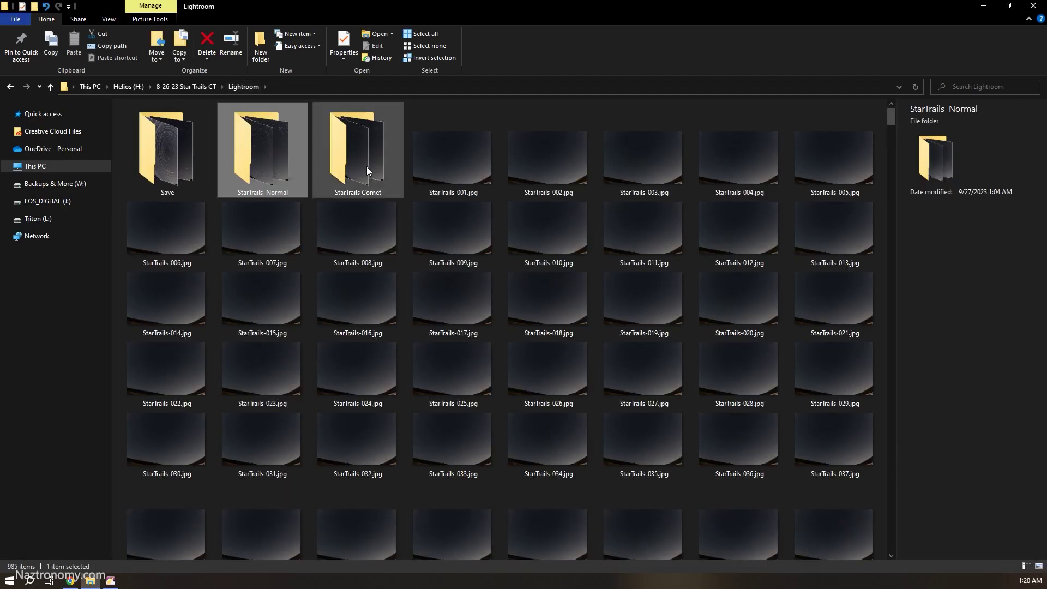
double_click(367, 167)
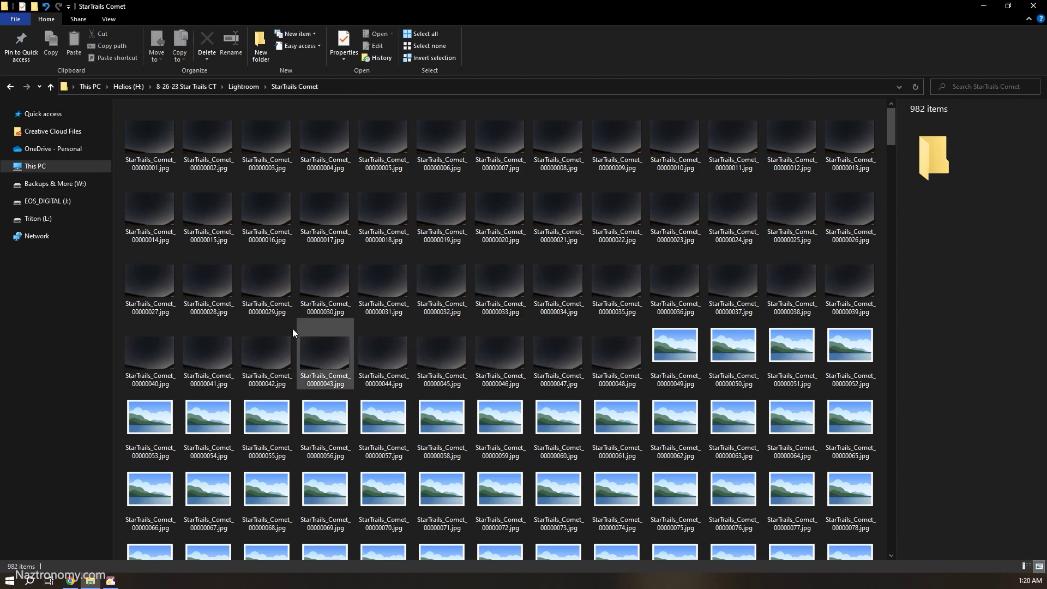
click(439, 376)
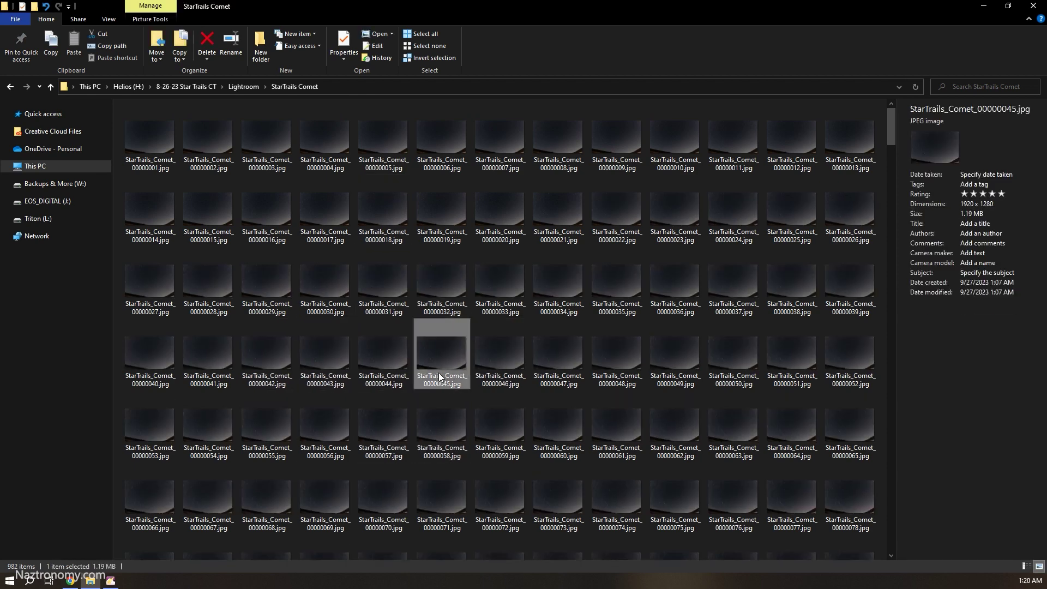
double_click(438, 371)
click(1032, 5)
drag(890, 125, 883, 447)
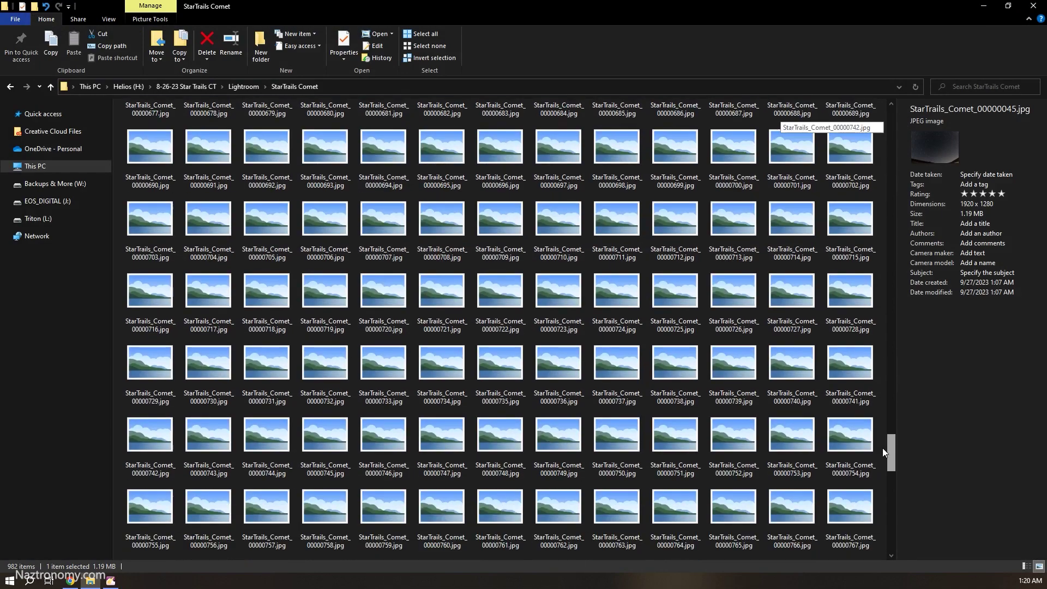
double_click(769, 426)
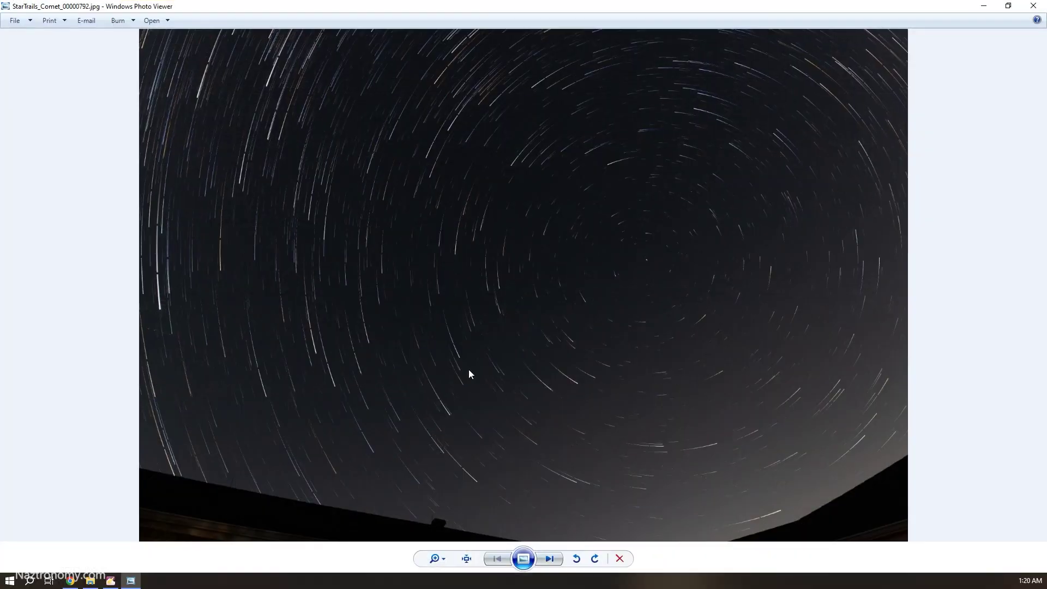
click(1033, 5)
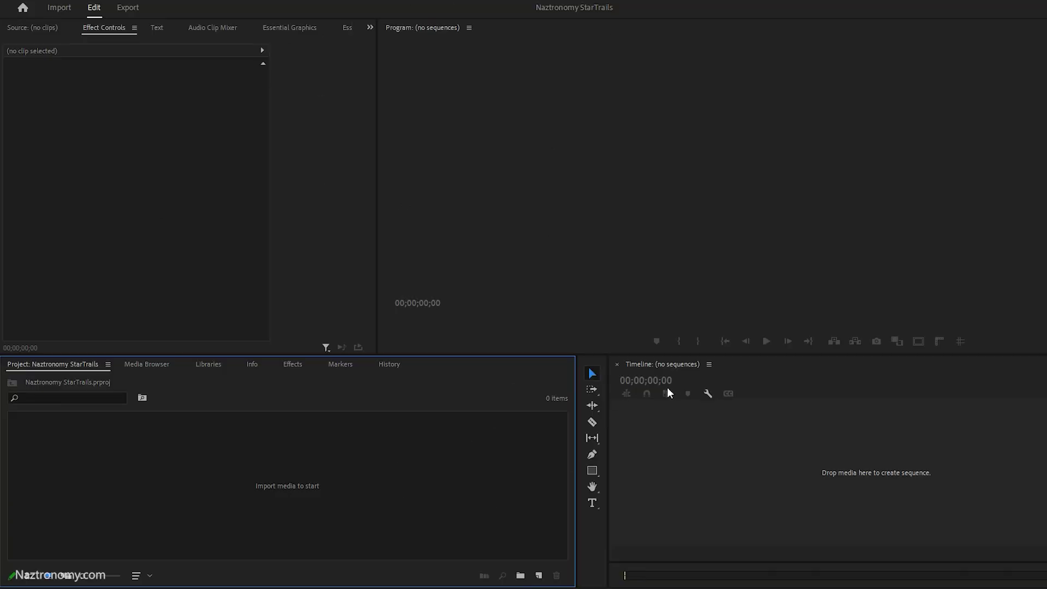
Create a new sequence from the Project panel with its Timebase at 30.00 fps
right_click(289, 459)
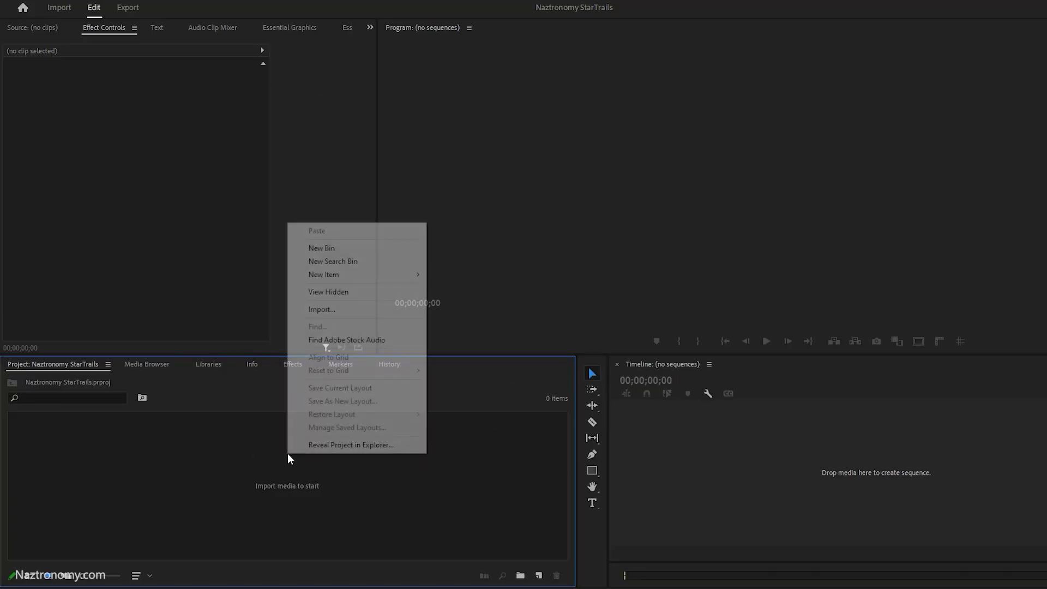
mouse_move(342, 274)
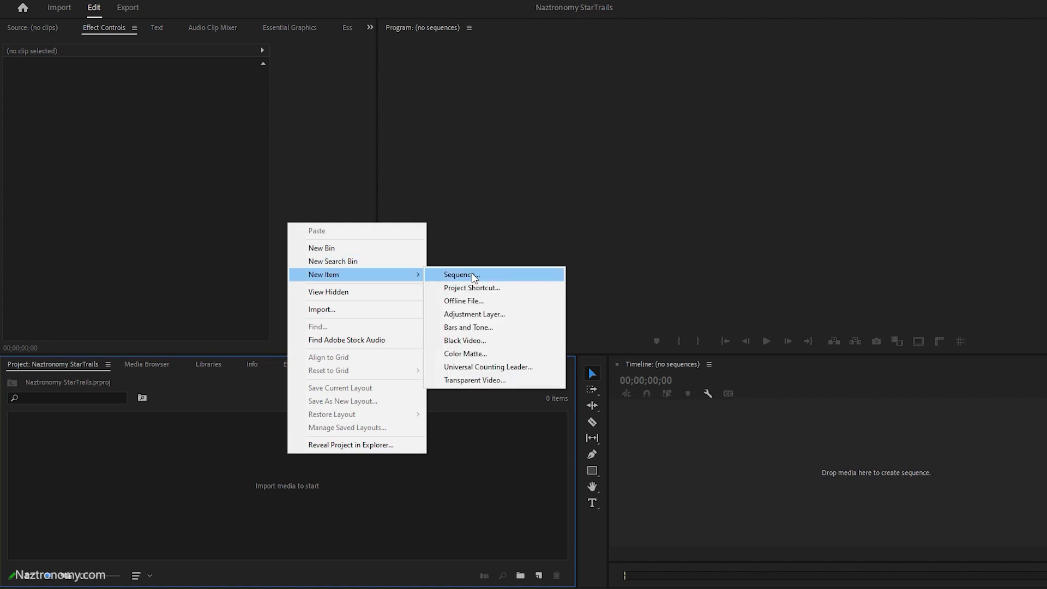
click(463, 274)
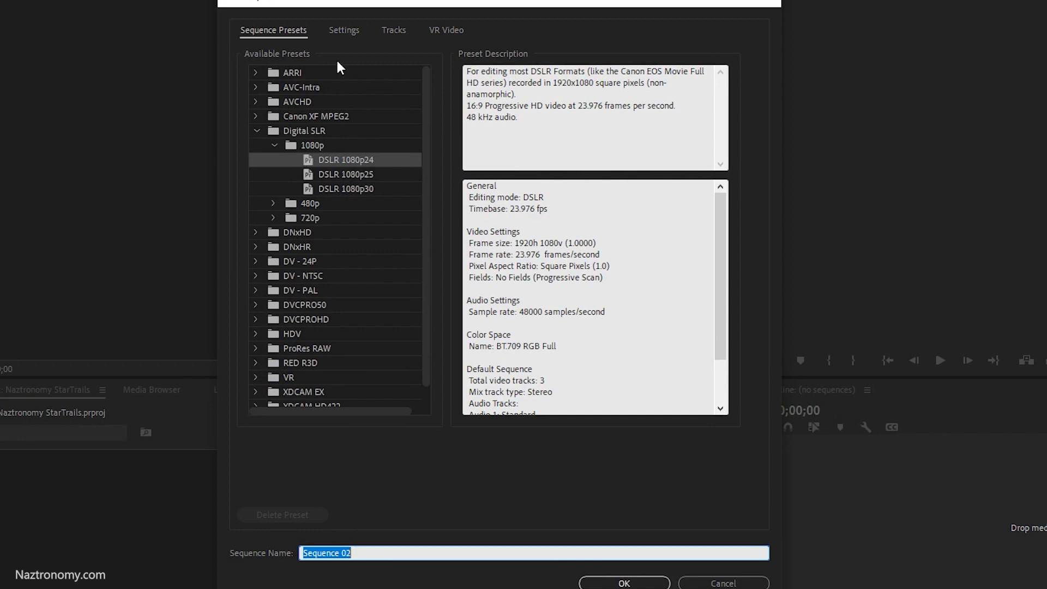
click(346, 32)
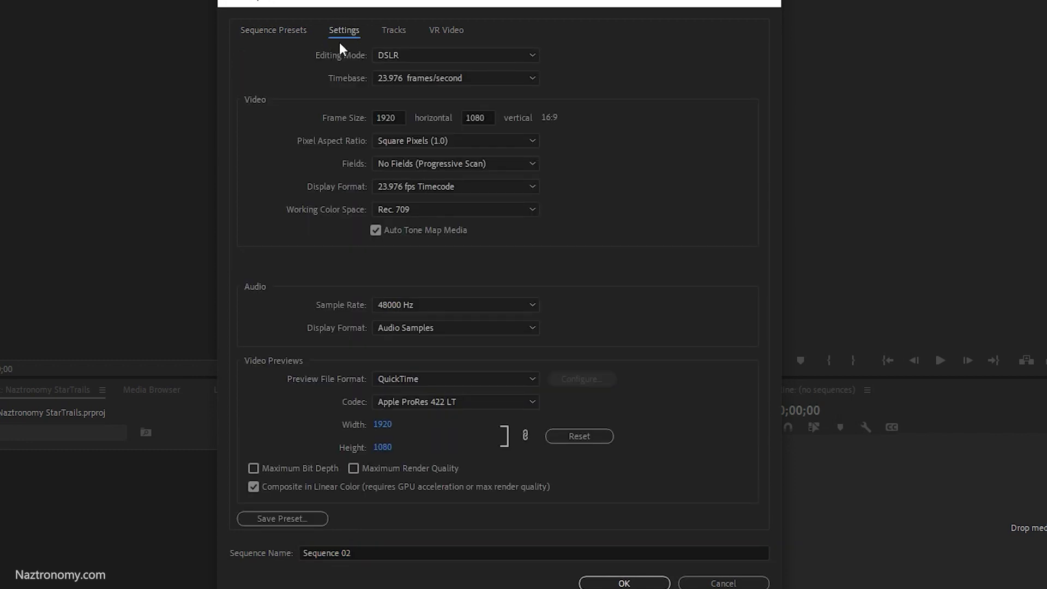
click(472, 79)
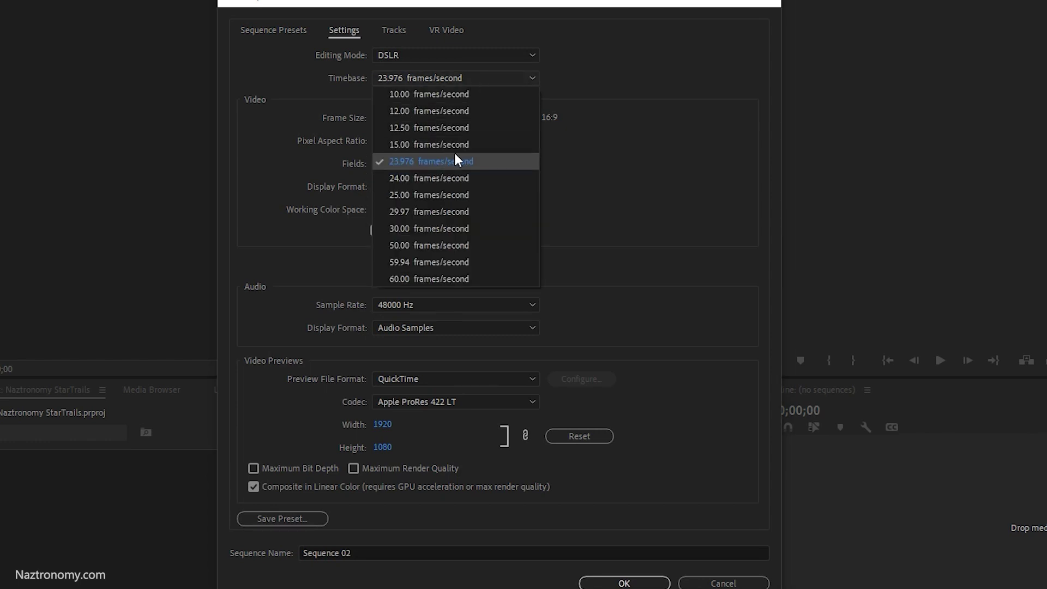
click(466, 228)
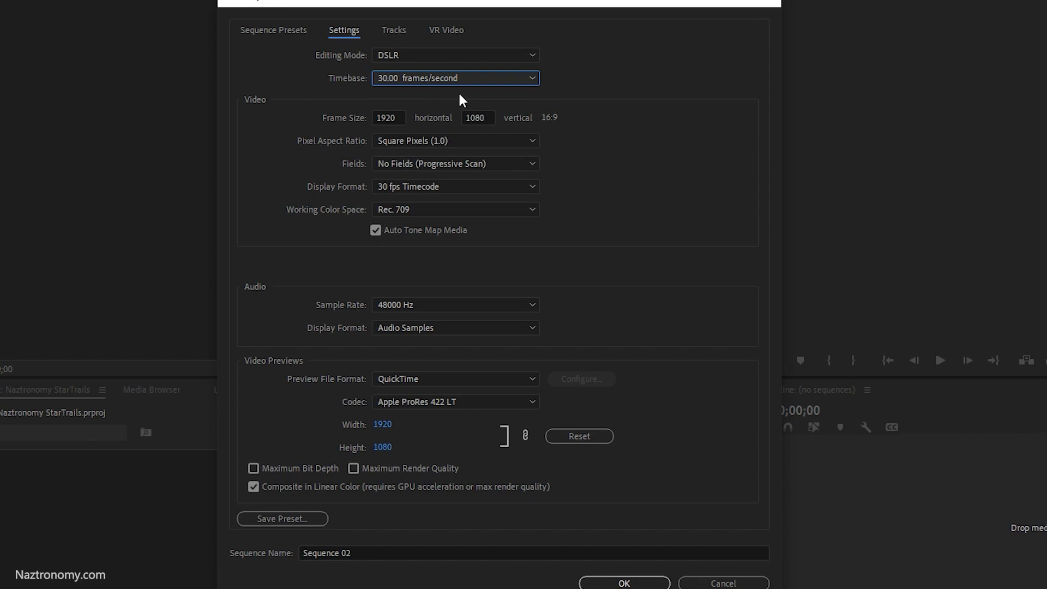
click(497, 82)
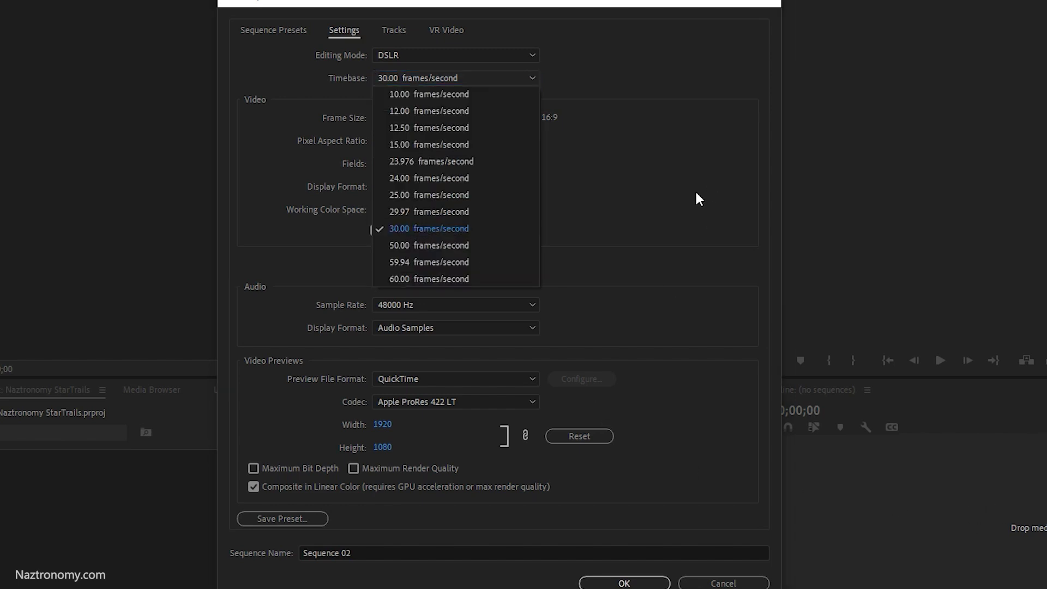
click(673, 203)
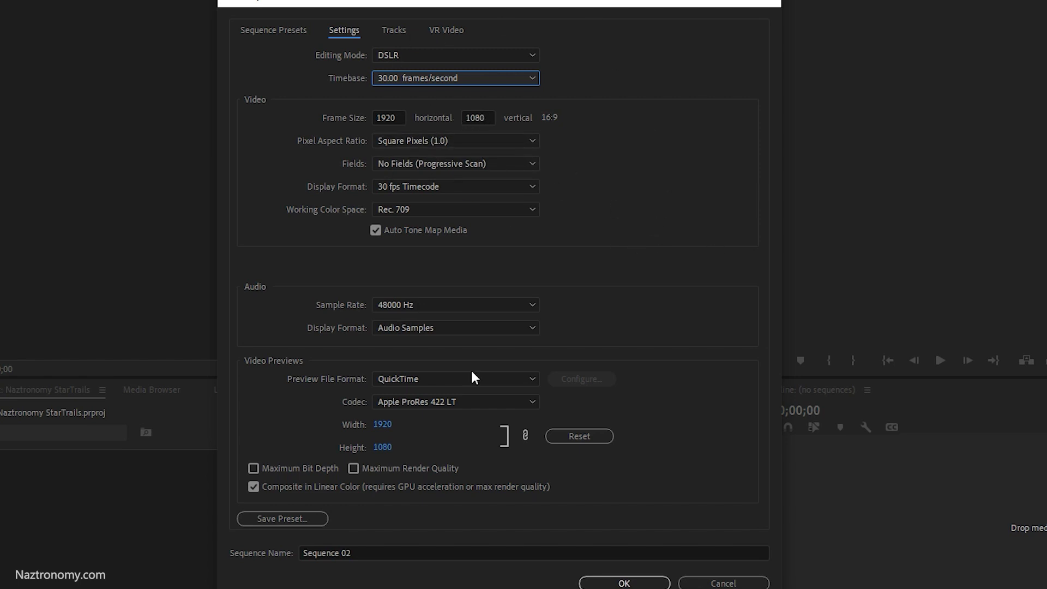
Replace the default sequence name with StarTrails Normal
click(325, 555)
click(362, 553)
drag(361, 552, 272, 555)
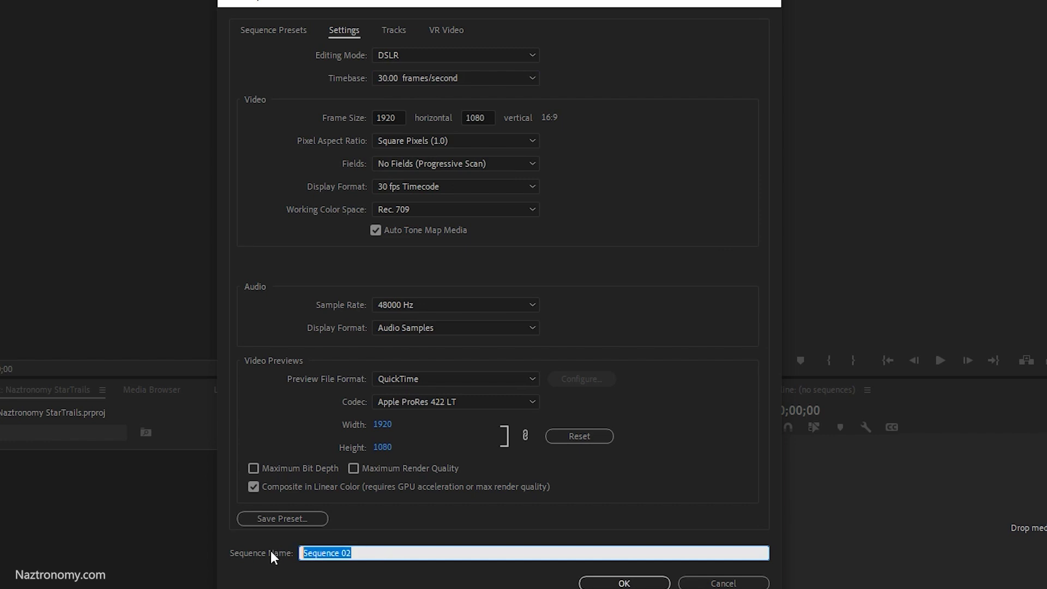
text(StarTrails Normal)
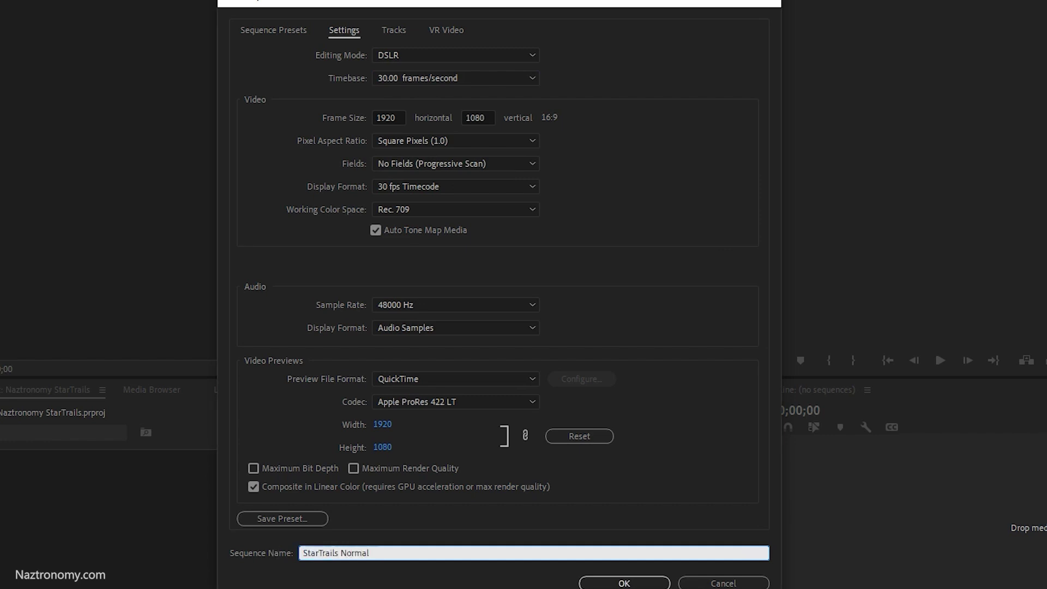
Create StarTrails Normal, then start a second new sequence at 30.00 fps
key(Return)
right_click(242, 445)
mouse_move(308, 267)
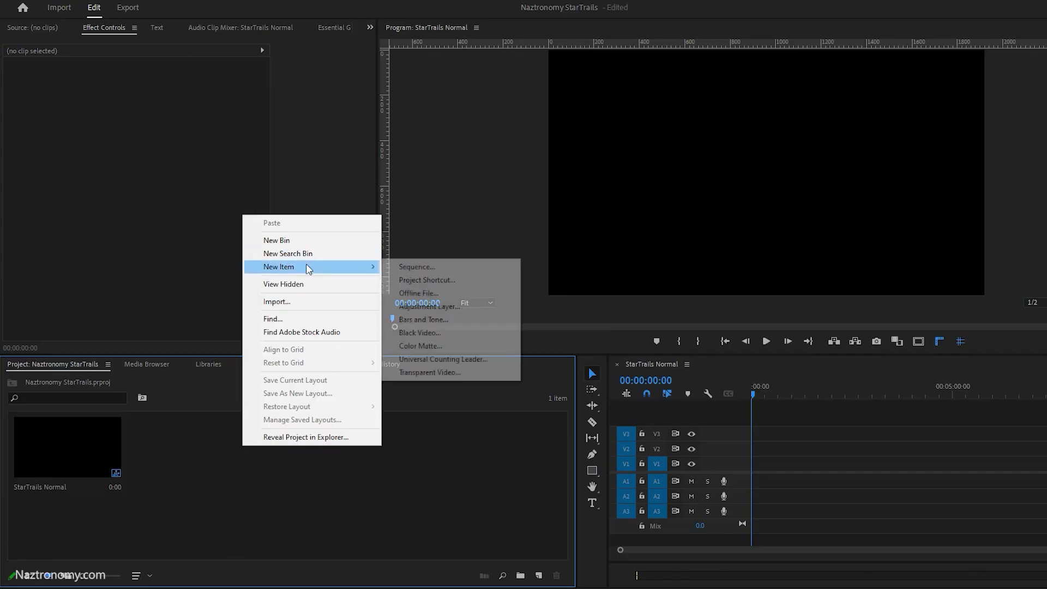
click(430, 268)
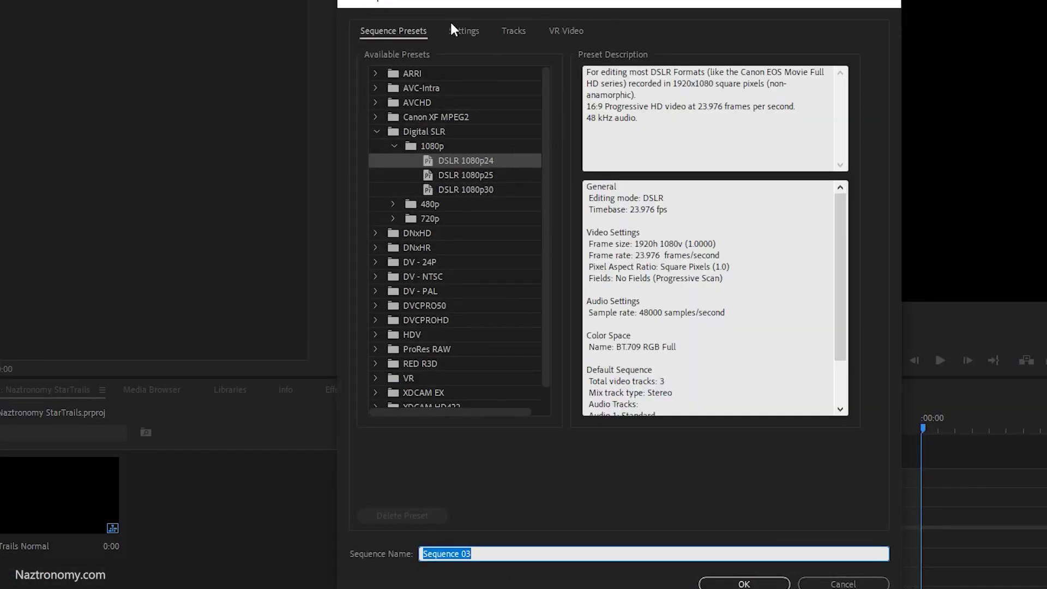
click(453, 28)
click(578, 79)
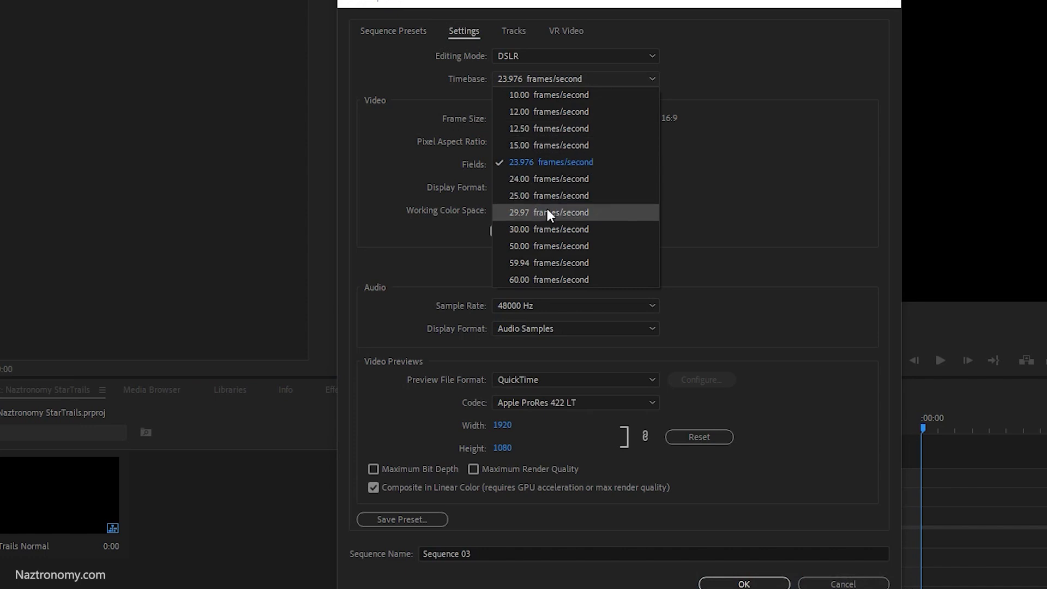
click(544, 229)
Name the second sequence StarTrails Comet and create it
click(444, 554)
text(StarTrails C)
key(BackSpace)
text(Comet)
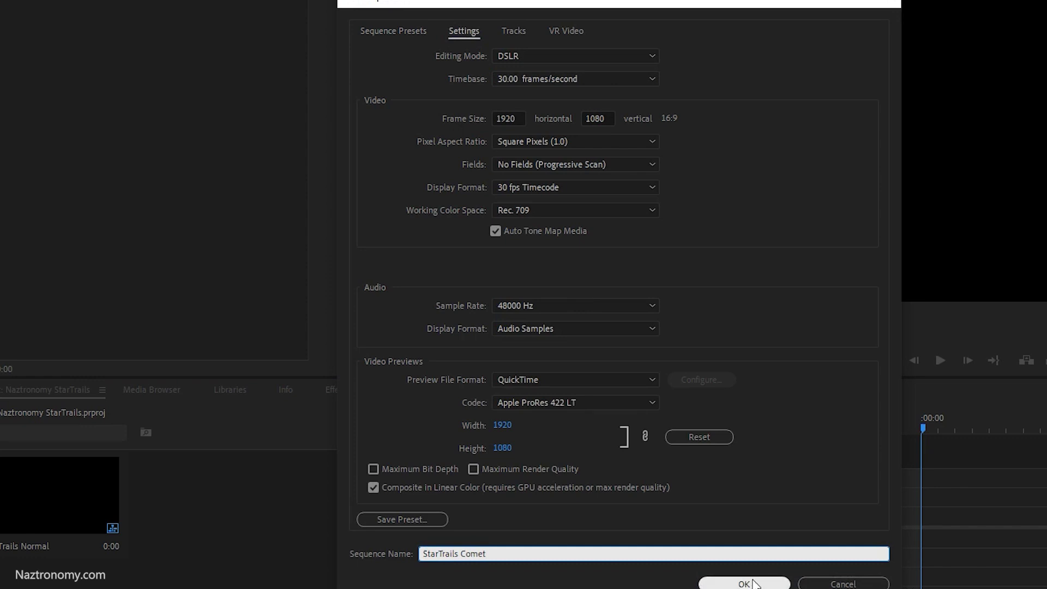
click(743, 583)
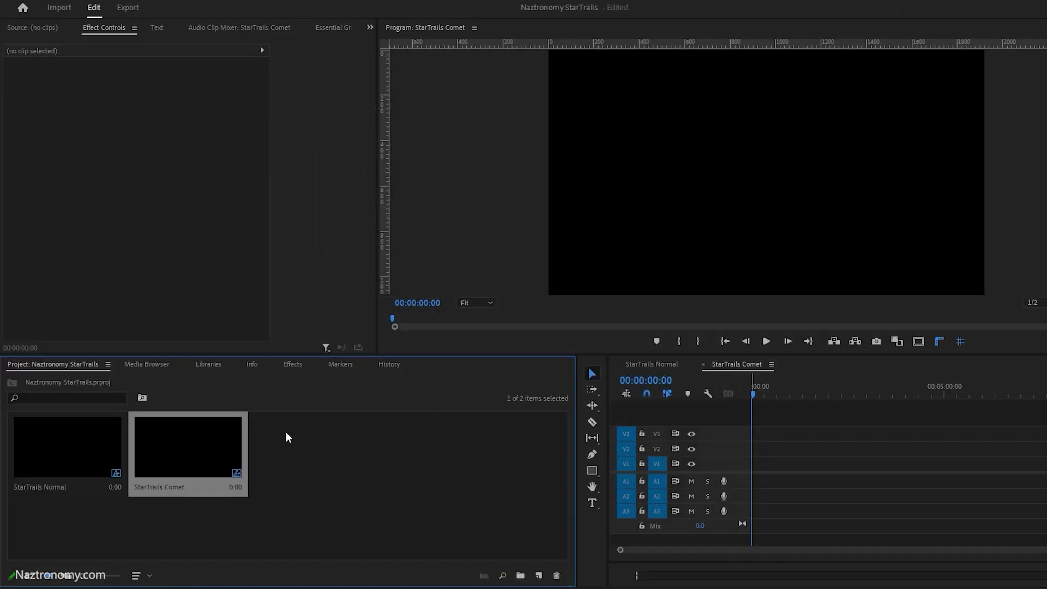
click(284, 393)
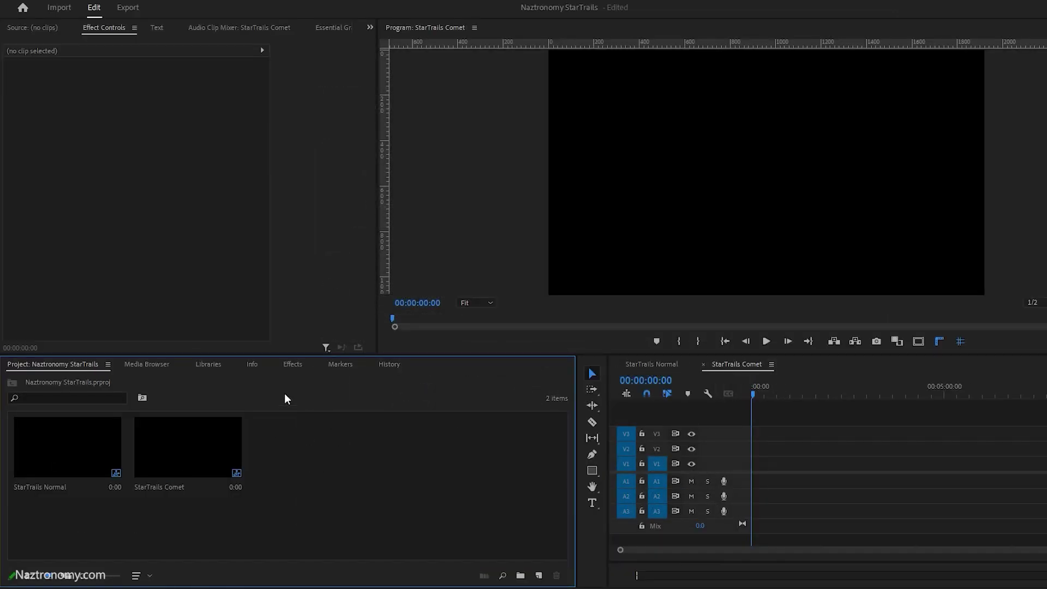
In Import, select the first JPG in StarTrails Normal with Image Sequence checked
right_click(306, 463)
click(340, 319)
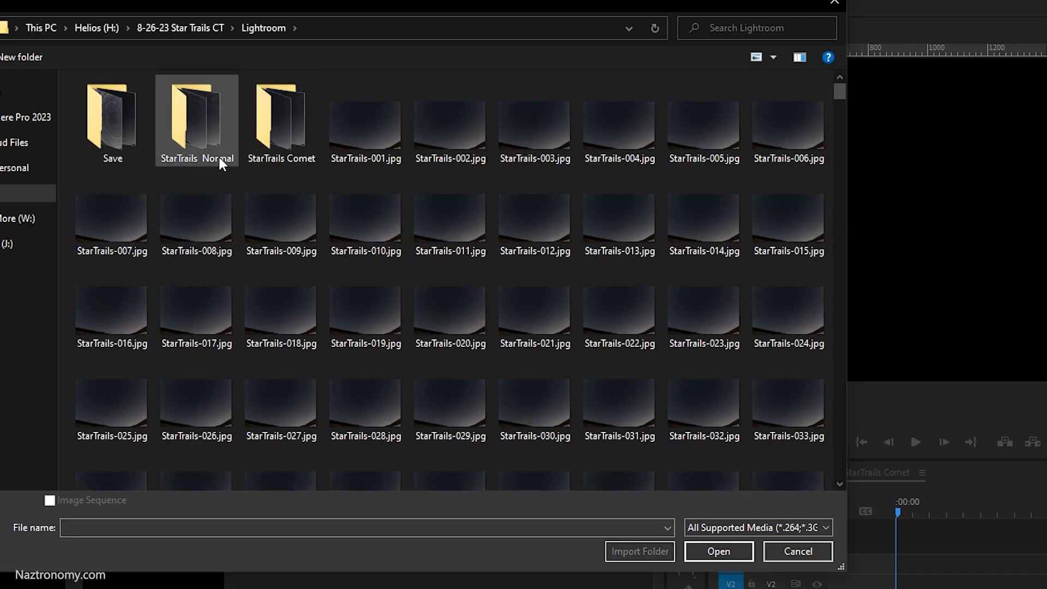
double_click(185, 150)
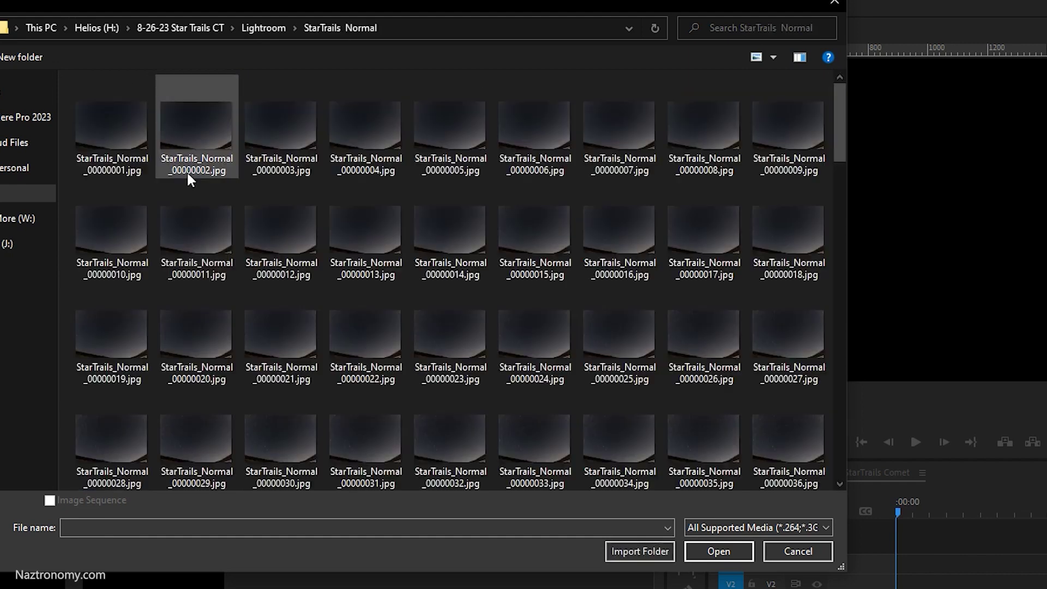
click(109, 164)
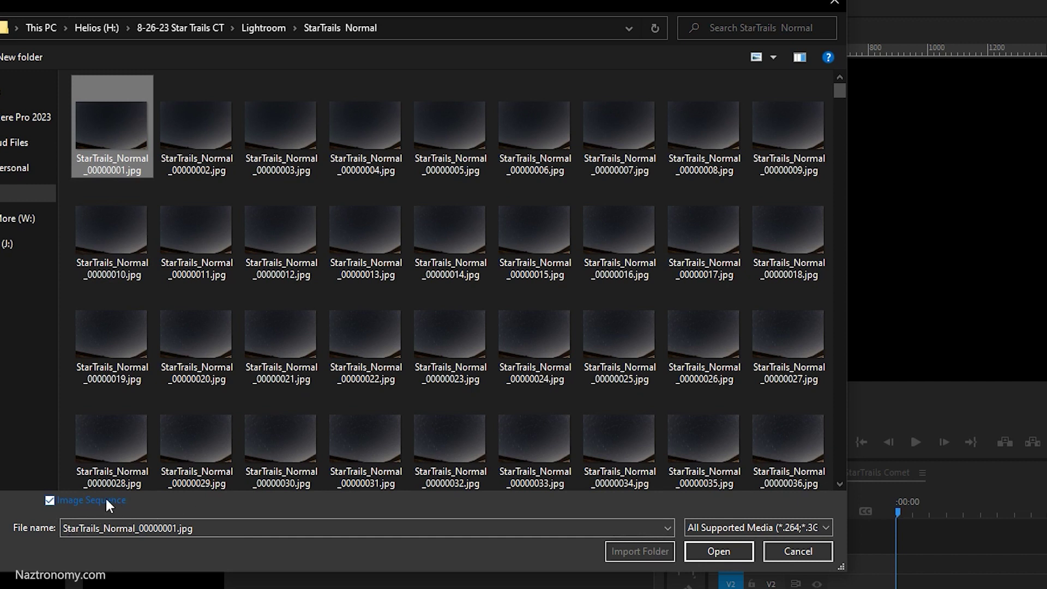
click(49, 499)
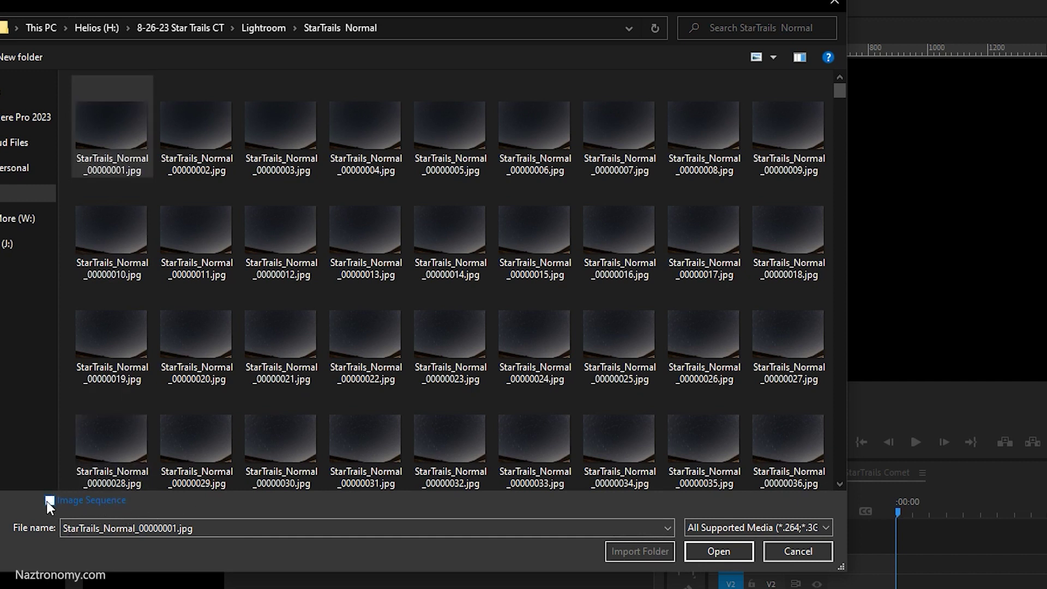
click(49, 500)
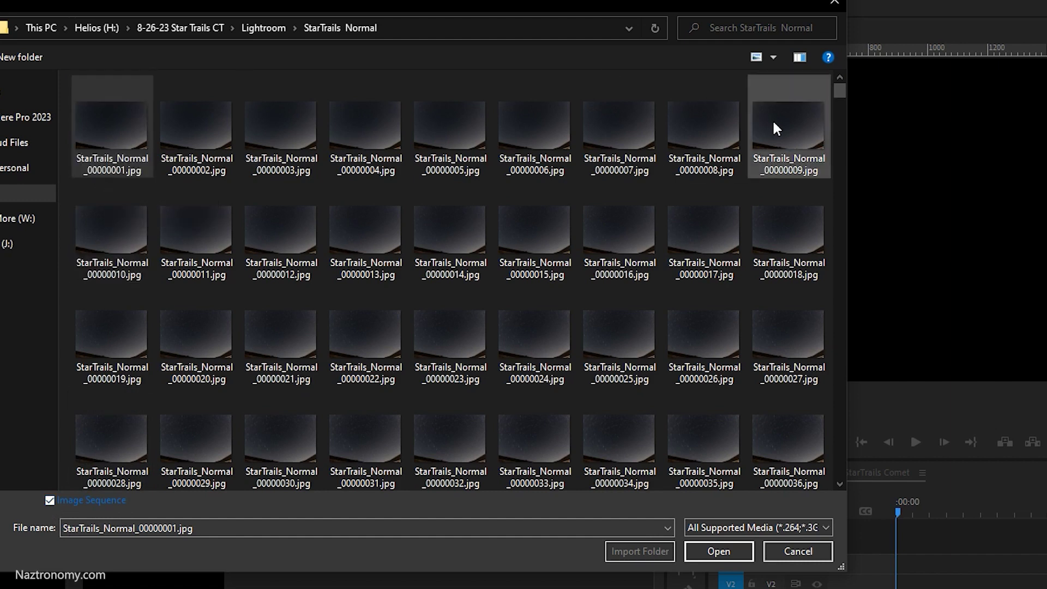
Import the photos as one StarTrails_Normal clip and drag it to V1
drag(839, 89, 867, 60)
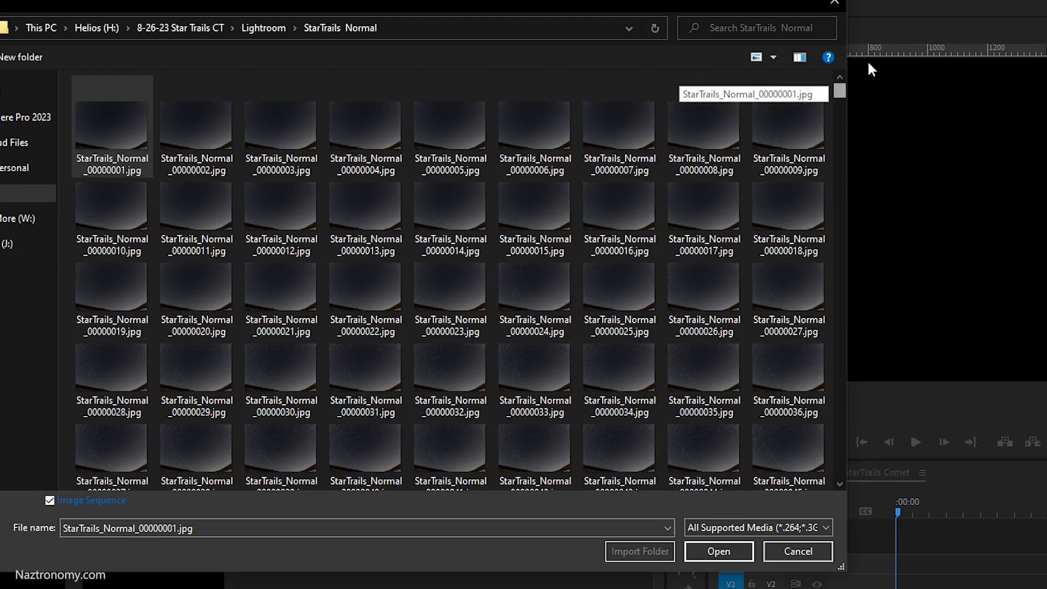
scroll(583, 440, down, 10)
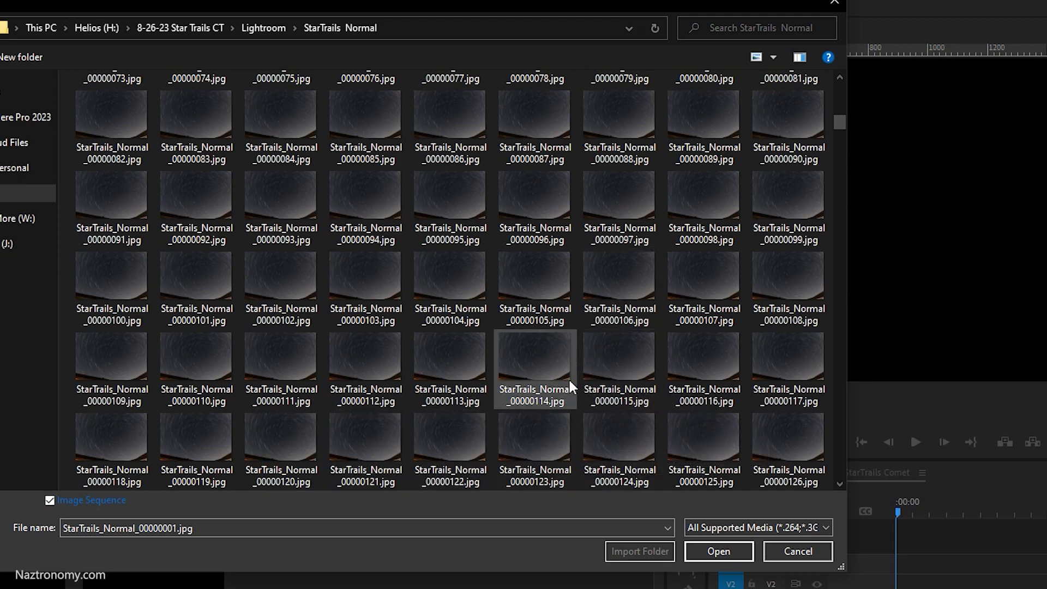
scroll(567, 378, up, 10)
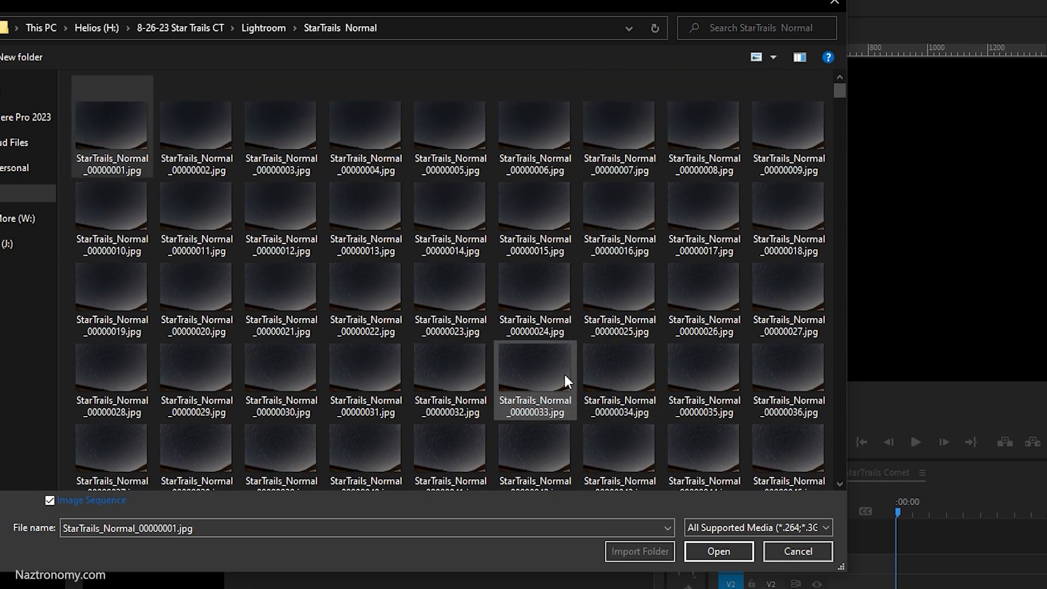
click(713, 551)
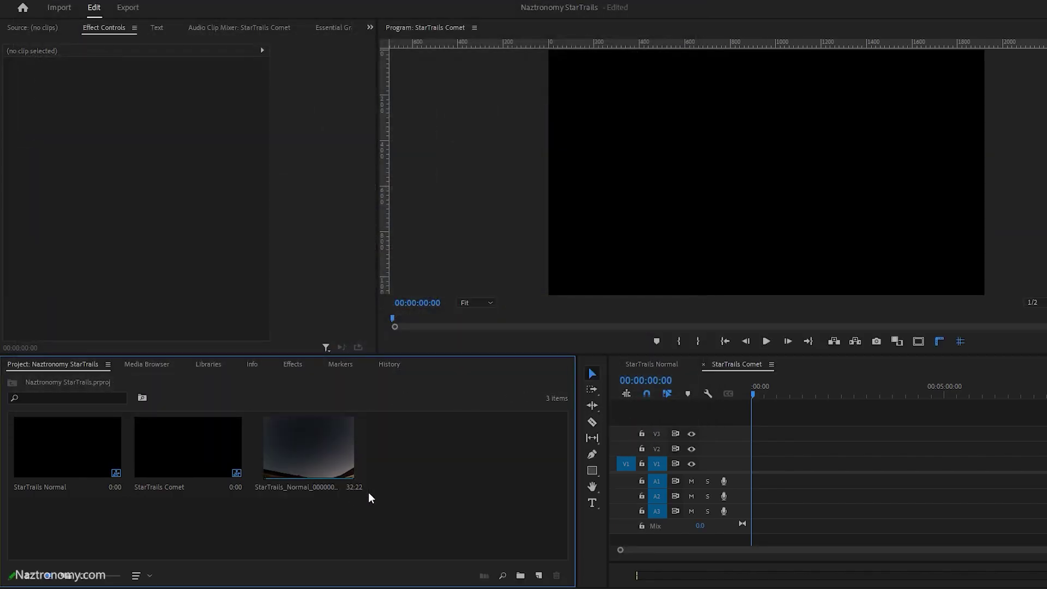
click(351, 491)
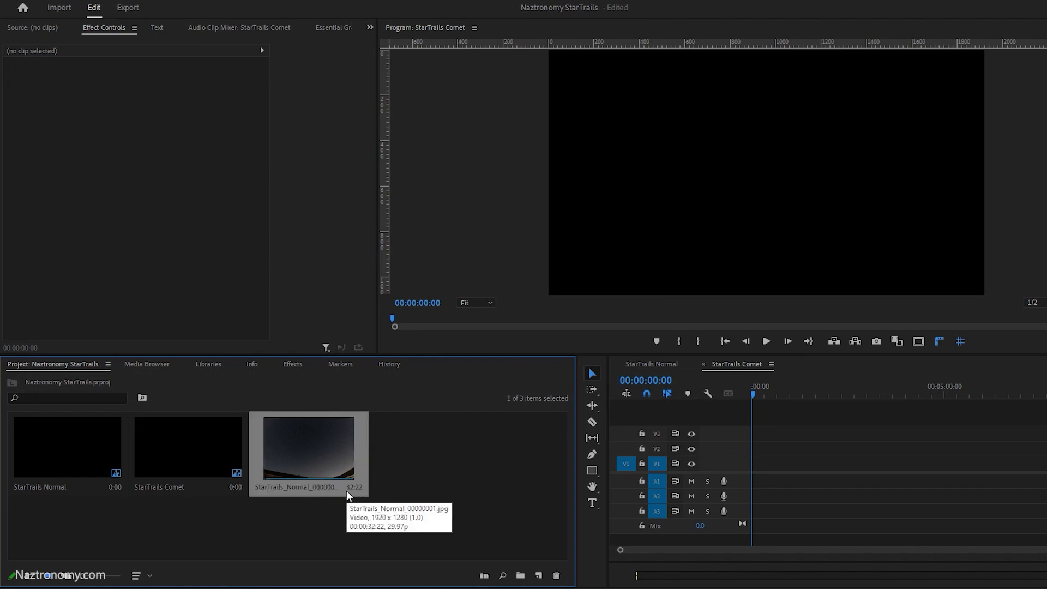
drag(315, 456, 749, 463)
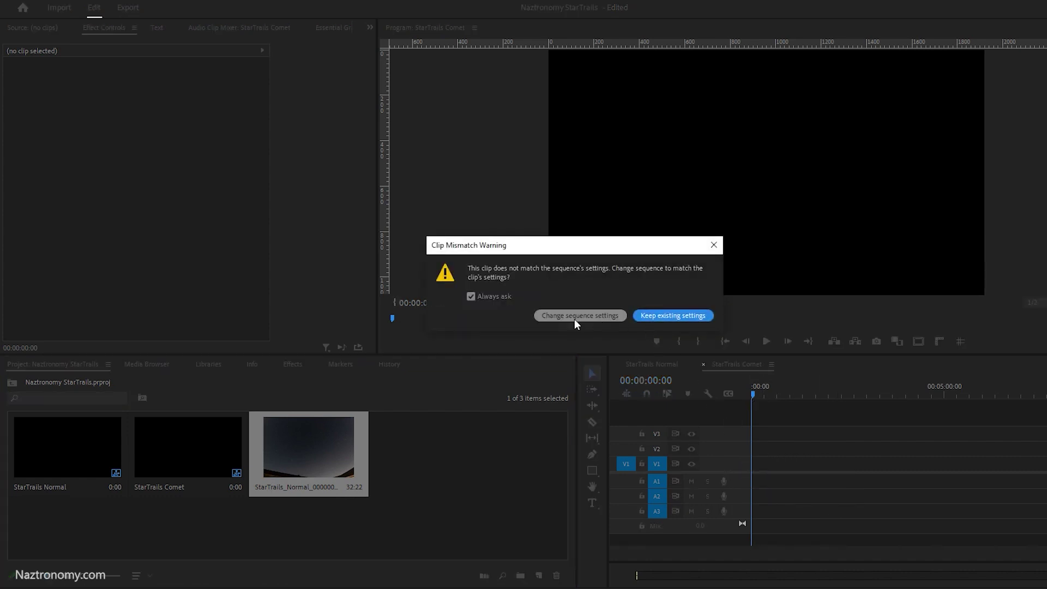
Keep the existing sequence settings and set the clip's Position to 960, 498
click(659, 313)
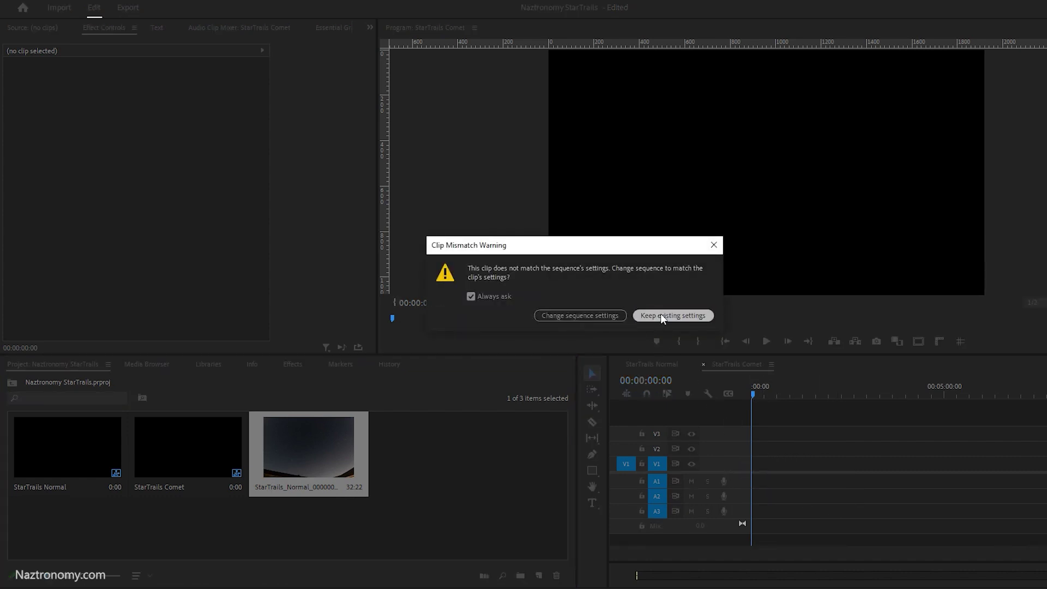
drag(1042, 550, 867, 549)
click(839, 390)
click(839, 391)
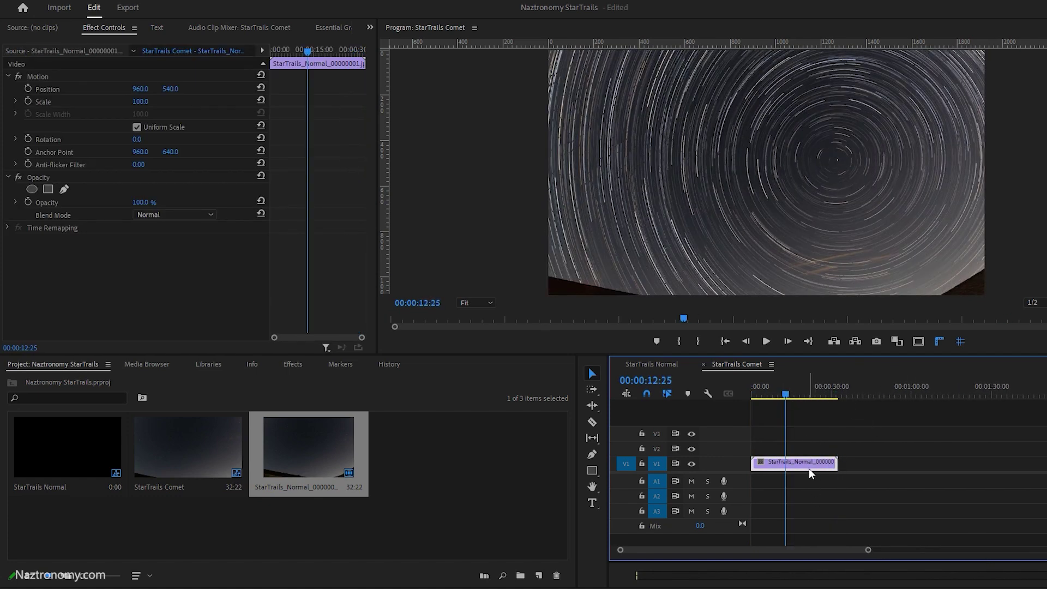
click(142, 90)
mouse_move(142, 90)
mouse_down()
mouse_move(167, 89)
mouse_move(109, 88)
mouse_move(148, 88)
mouse_up()
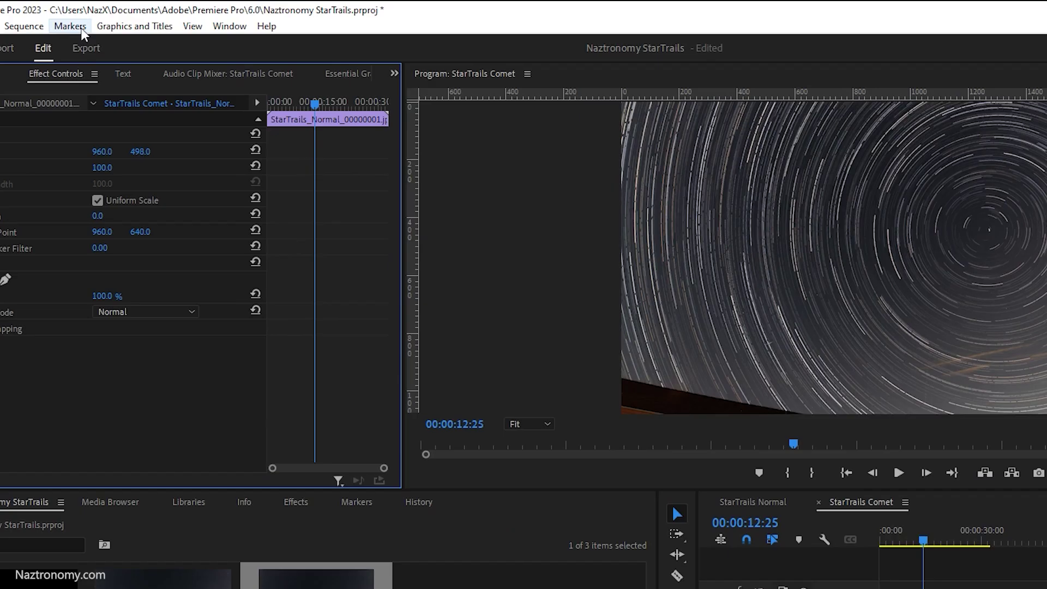
Render the StarTrails Comet sequence with Sequence > Render In to Out
click(80, 26)
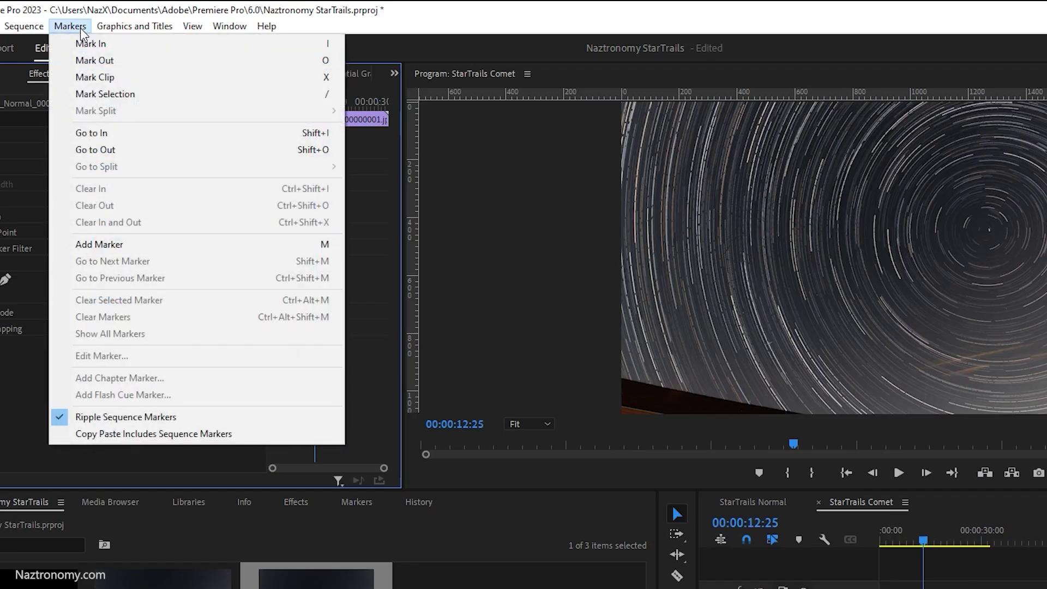
mouse_move(28, 25)
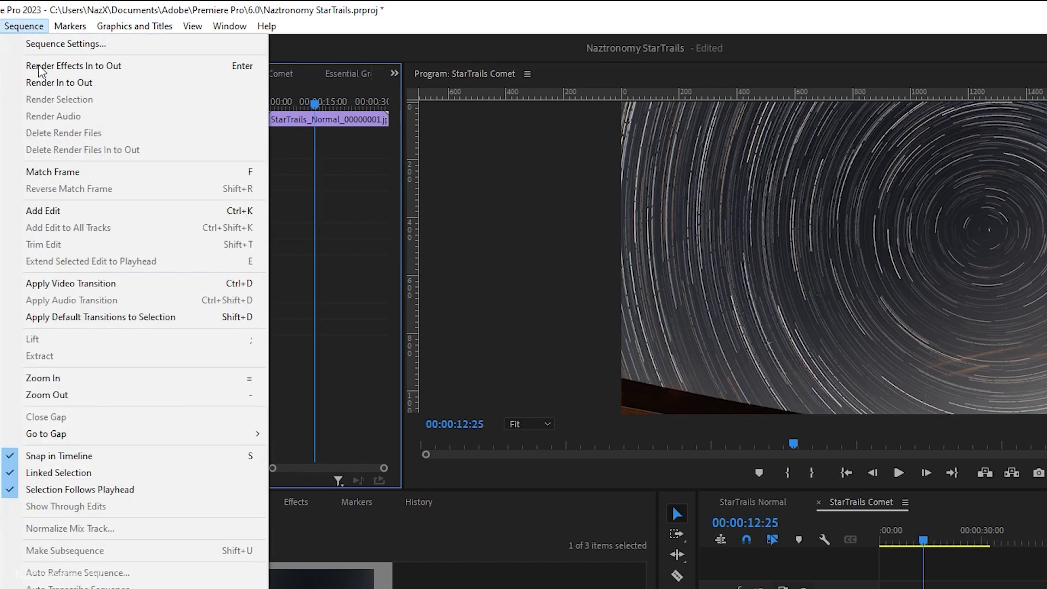
click(52, 83)
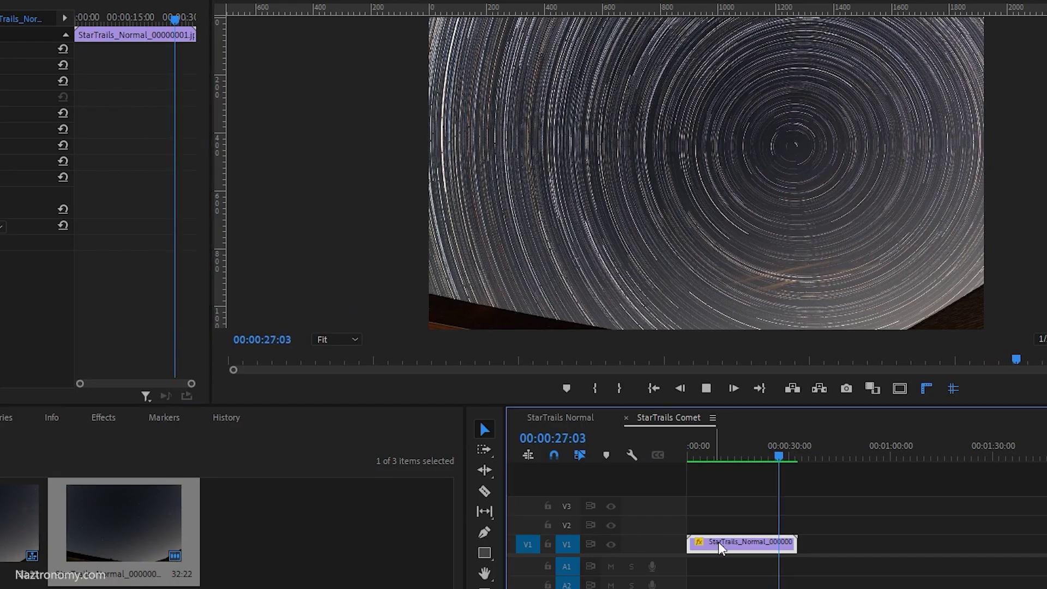
Set the star-trails clip's duration to 00:00:15:00 in Clip Speed / Duration
right_click(773, 461)
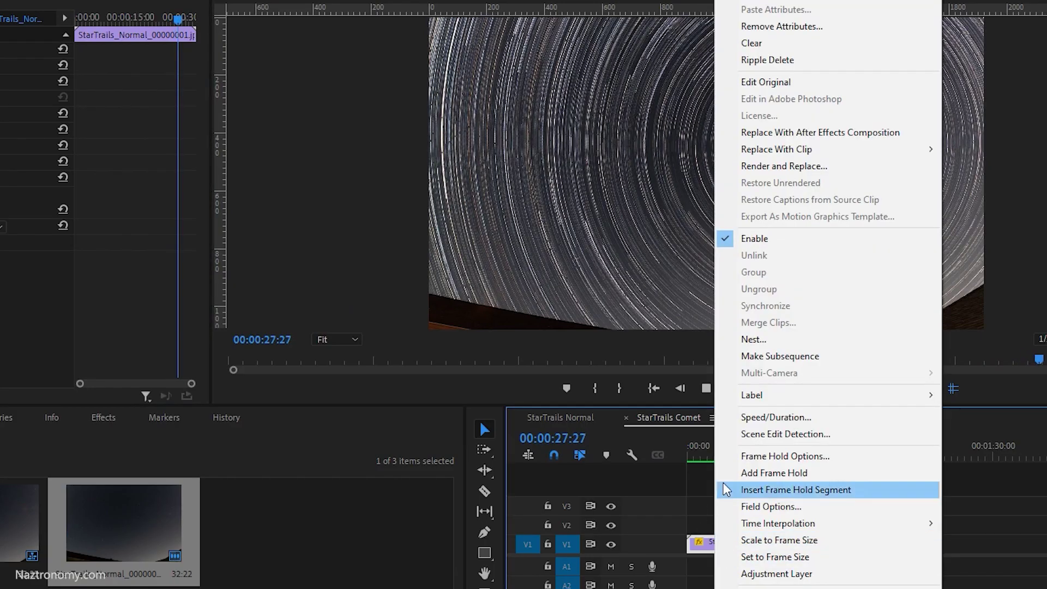
click(763, 419)
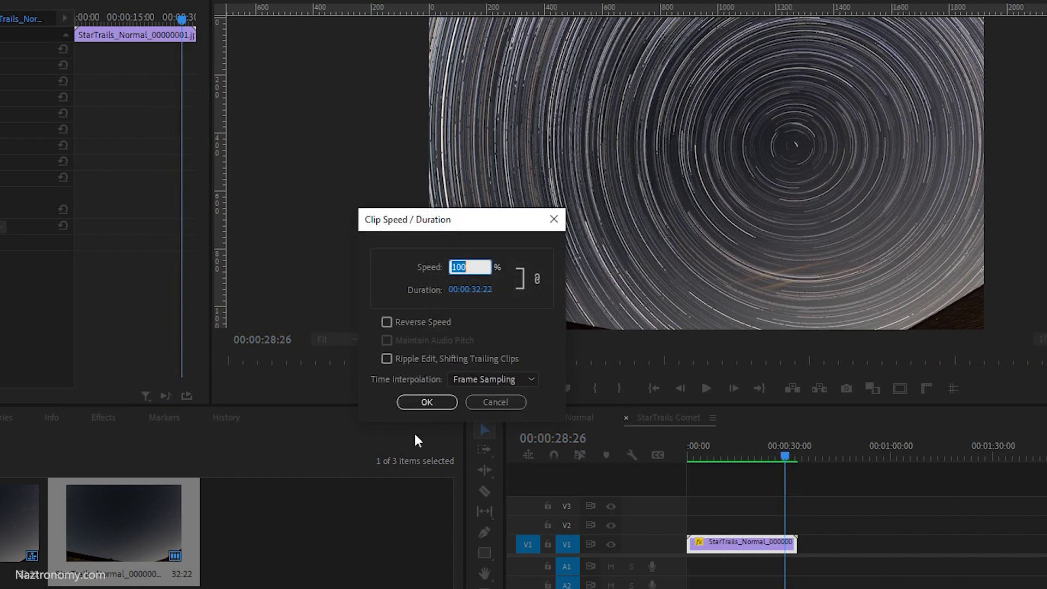
click(476, 290)
key(BackSpace)
key(BackSpace)
text(15)
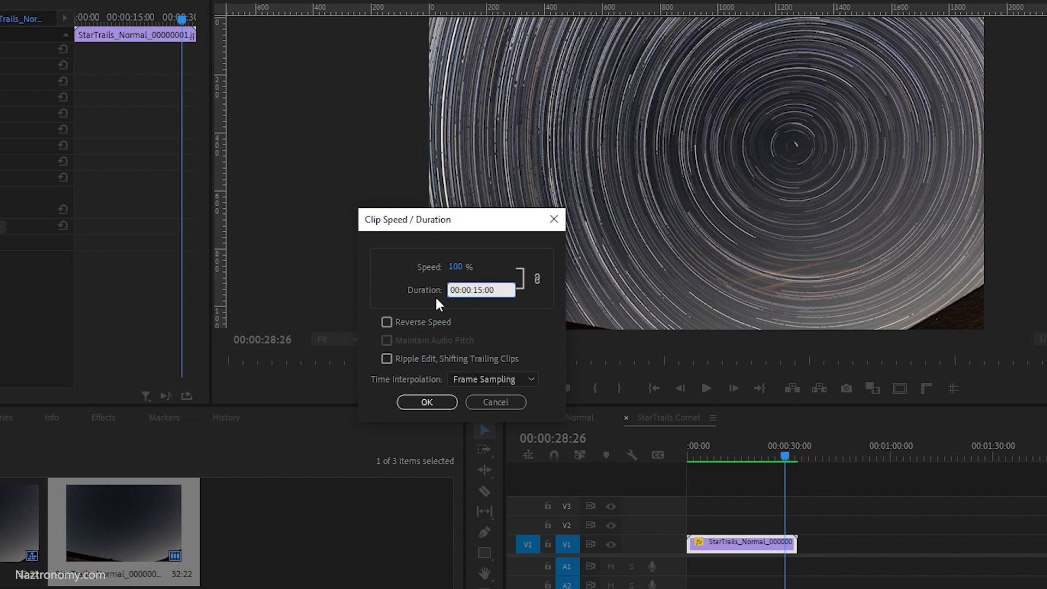
key(Return)
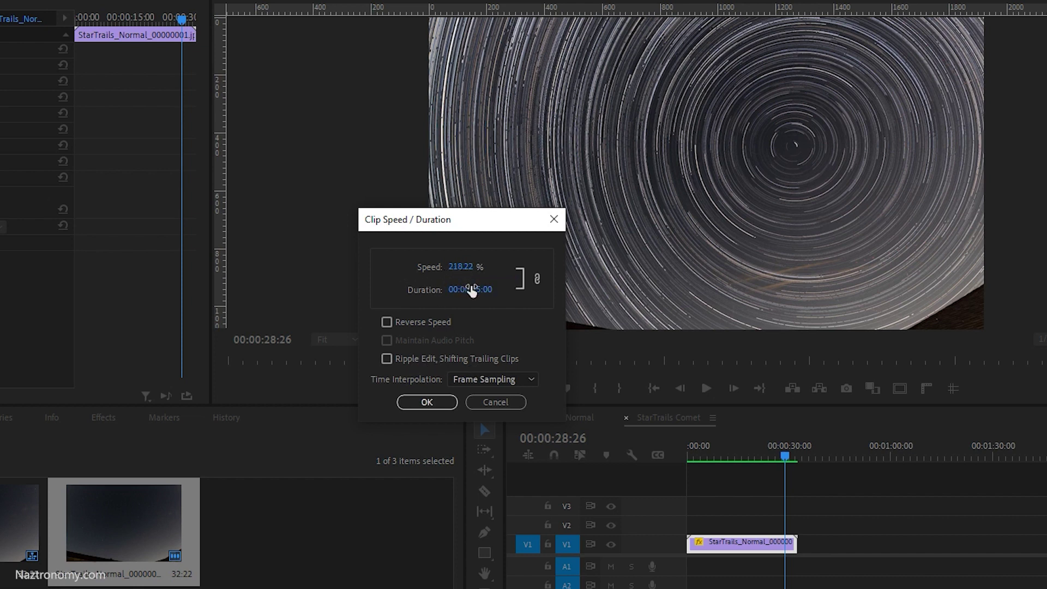
click(447, 398)
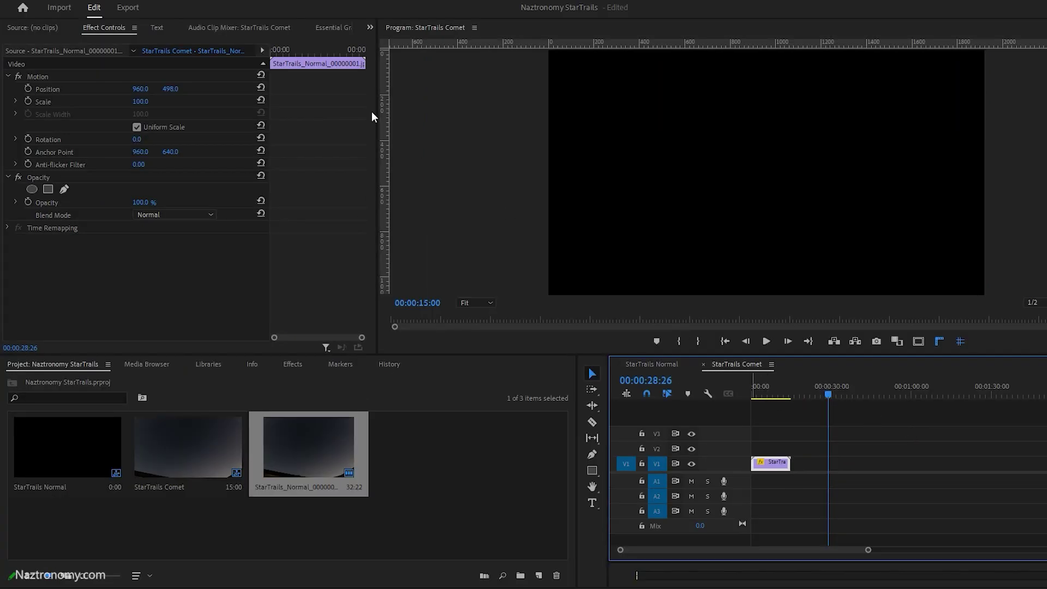
Render the shortened 15-second StarTrails Comet sequence In to Out
click(130, 1)
mouse_move(82, 1)
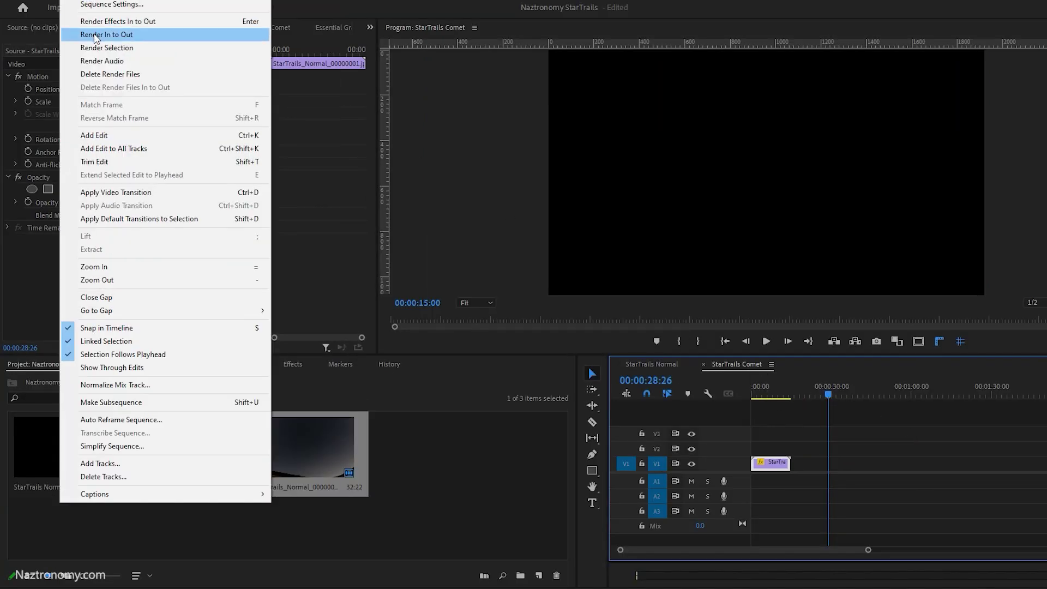
click(95, 35)
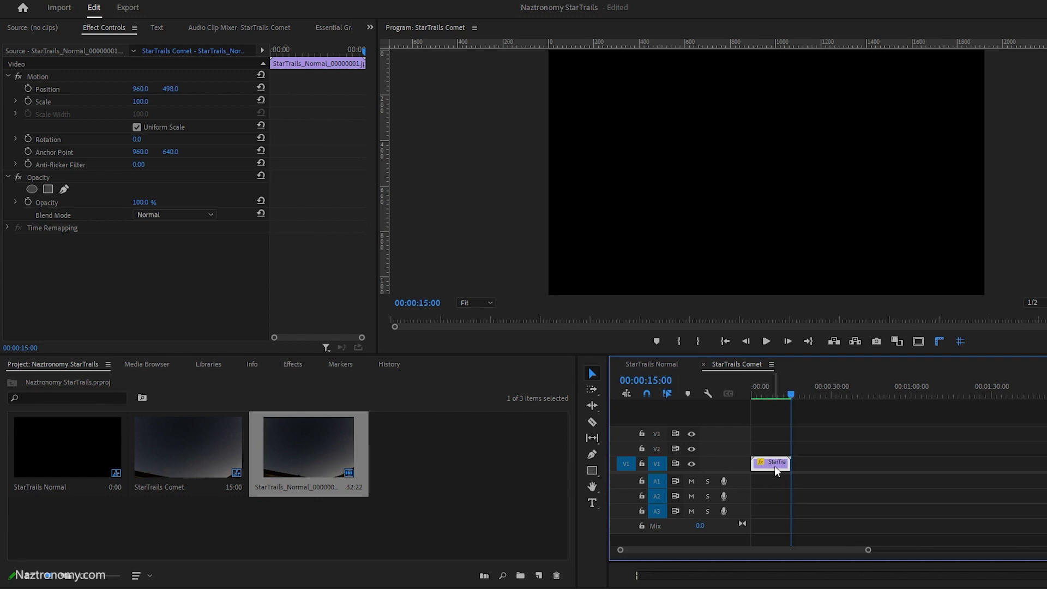
Delete the normal clip from the Comet timeline after checking the StarTrails Normal sequence
key(Delete)
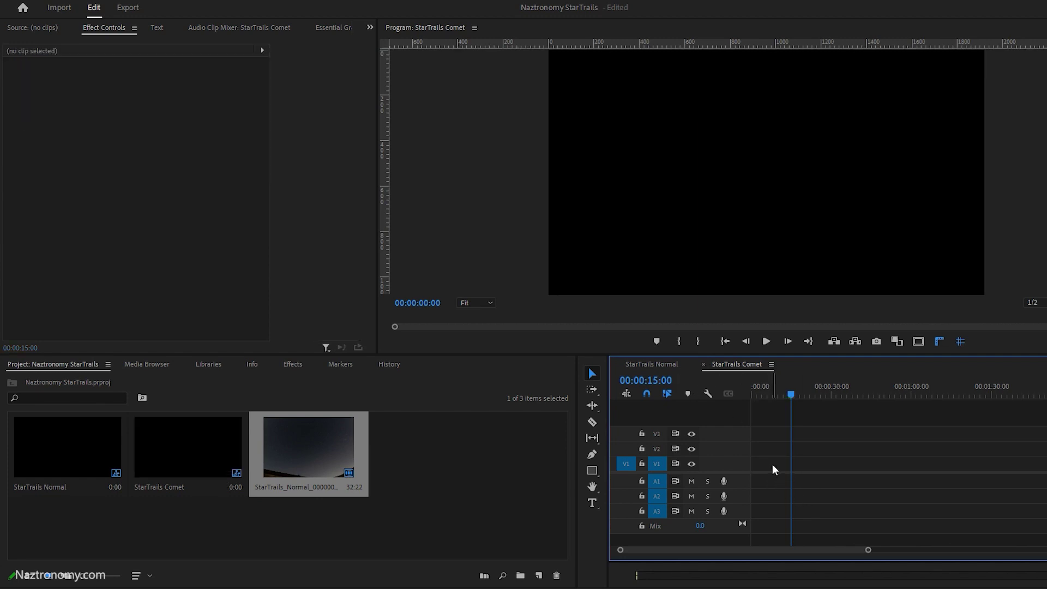
click(653, 365)
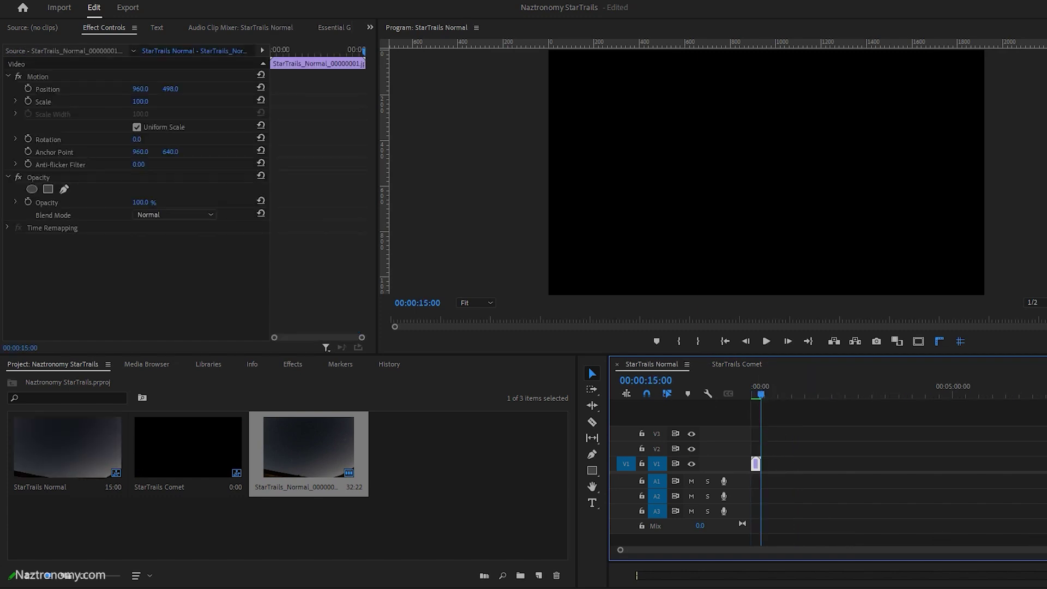
drag(1038, 549, 813, 550)
drag(802, 393, 778, 433)
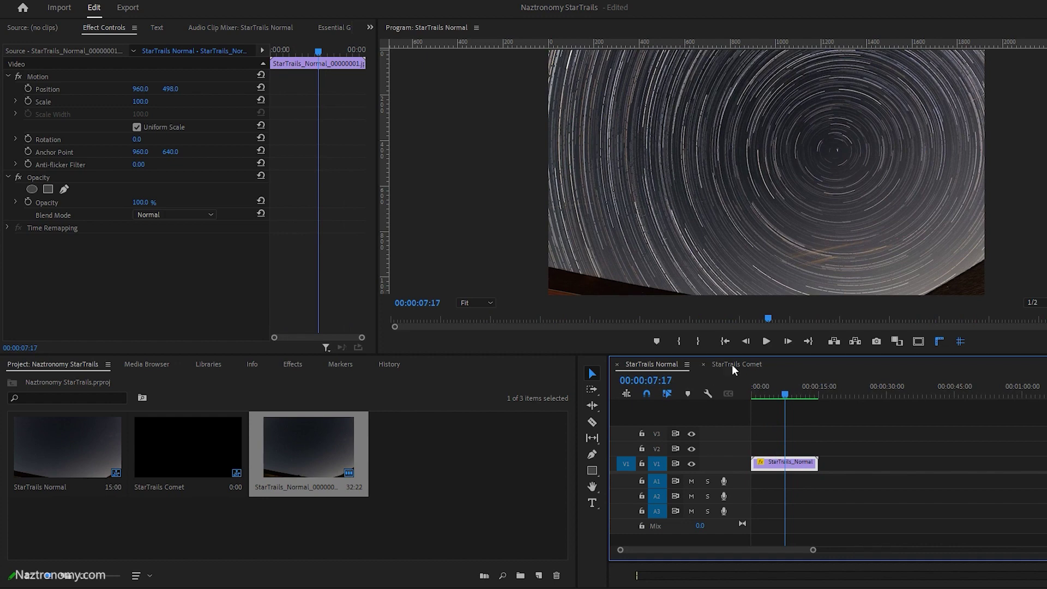
click(731, 364)
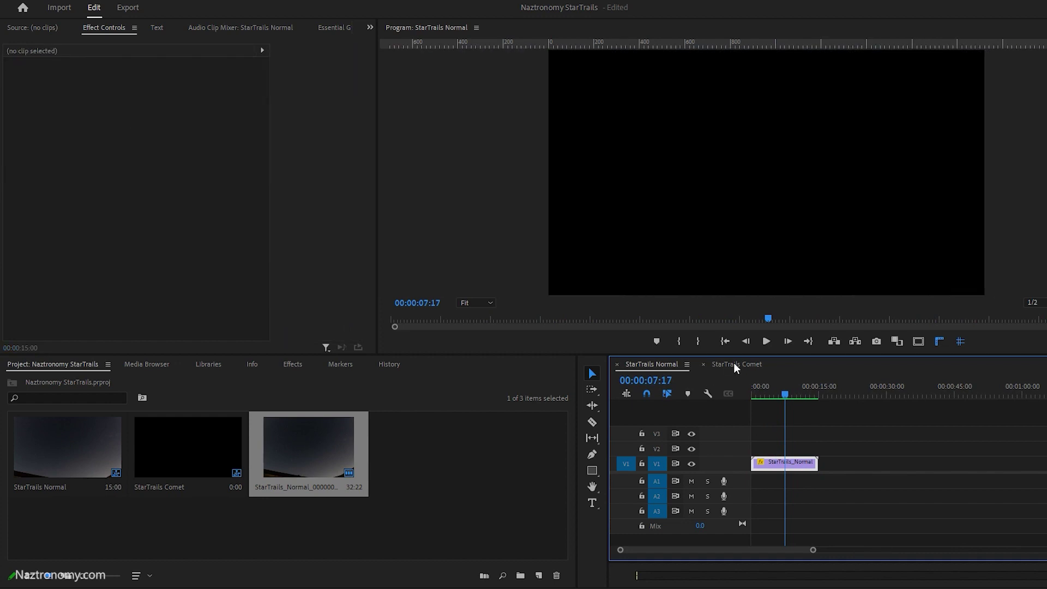
Open the Import dialog and go up to the Lightroom folder
right_click(441, 455)
click(482, 305)
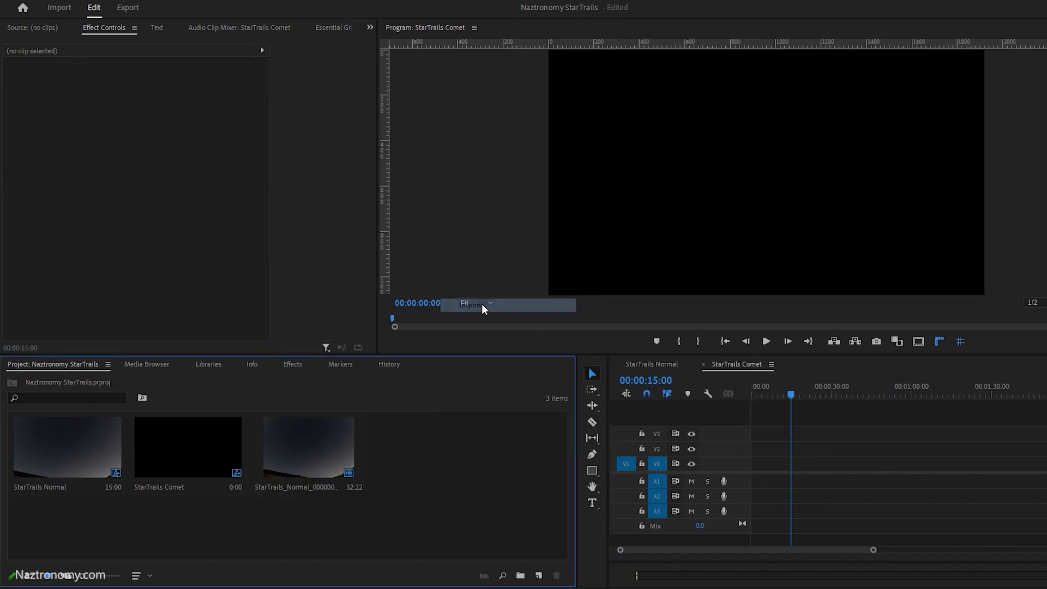
click(272, 28)
Import the StarTrails Comet JPGs as a single image-sequence clip
double_click(281, 93)
click(155, 108)
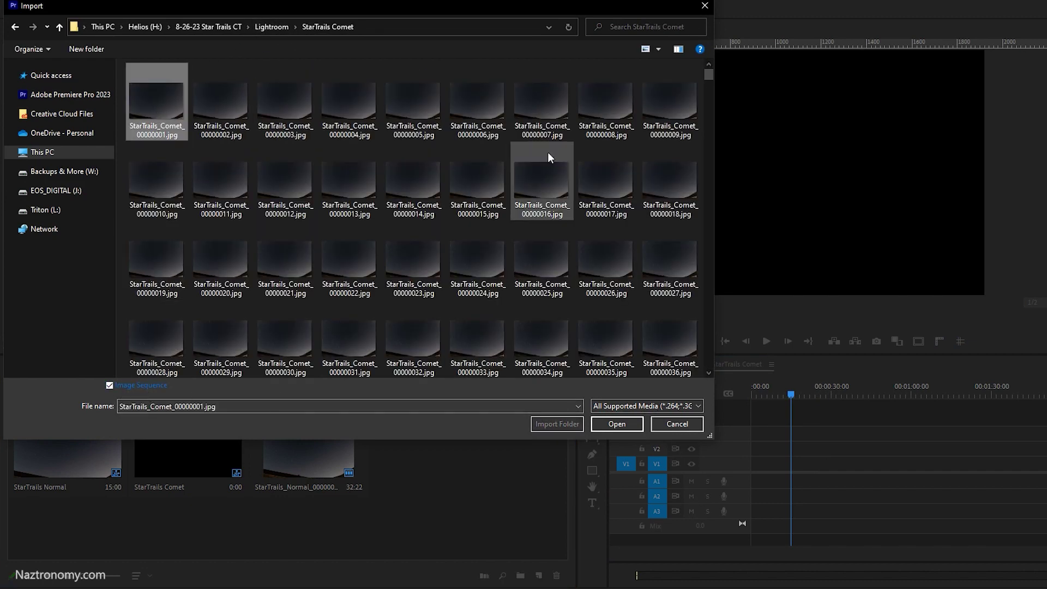
scroll(557, 306, down, 10)
click(616, 423)
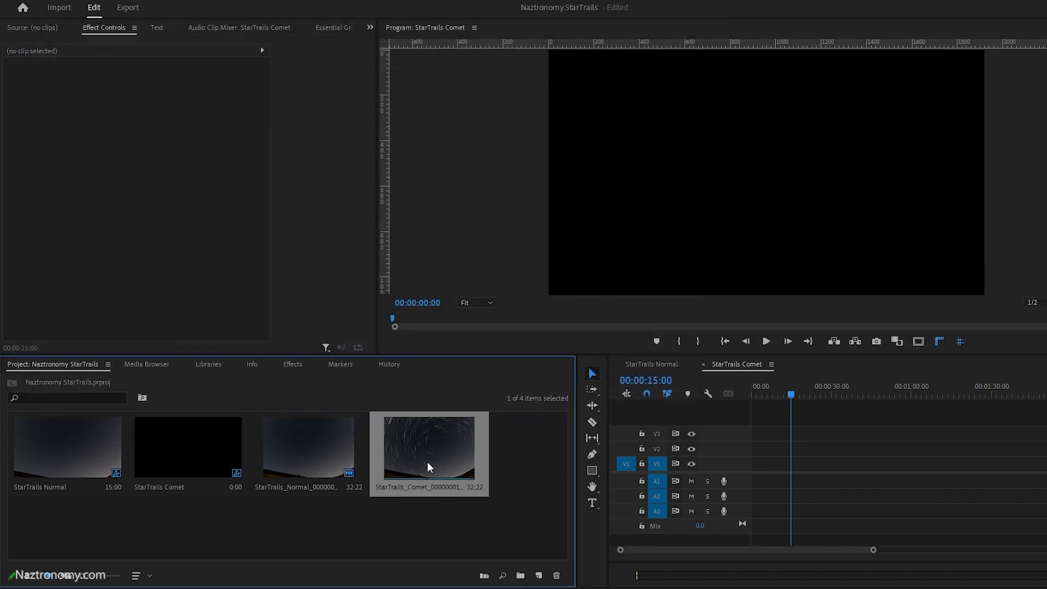
Place the comet clip at the start of V1, keeping existing sequence settings
drag(424, 461, 757, 463)
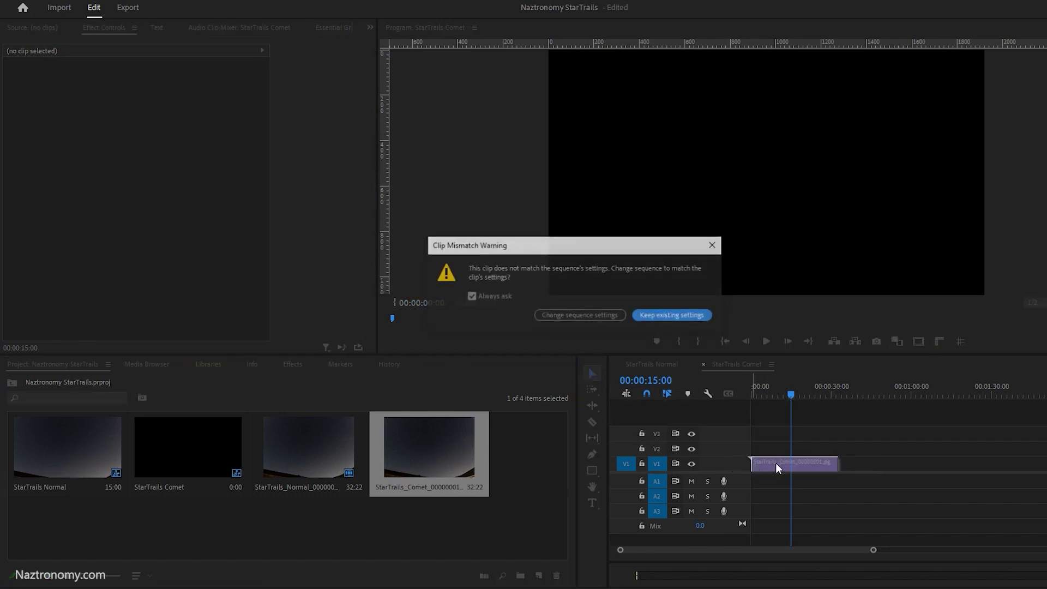
click(667, 316)
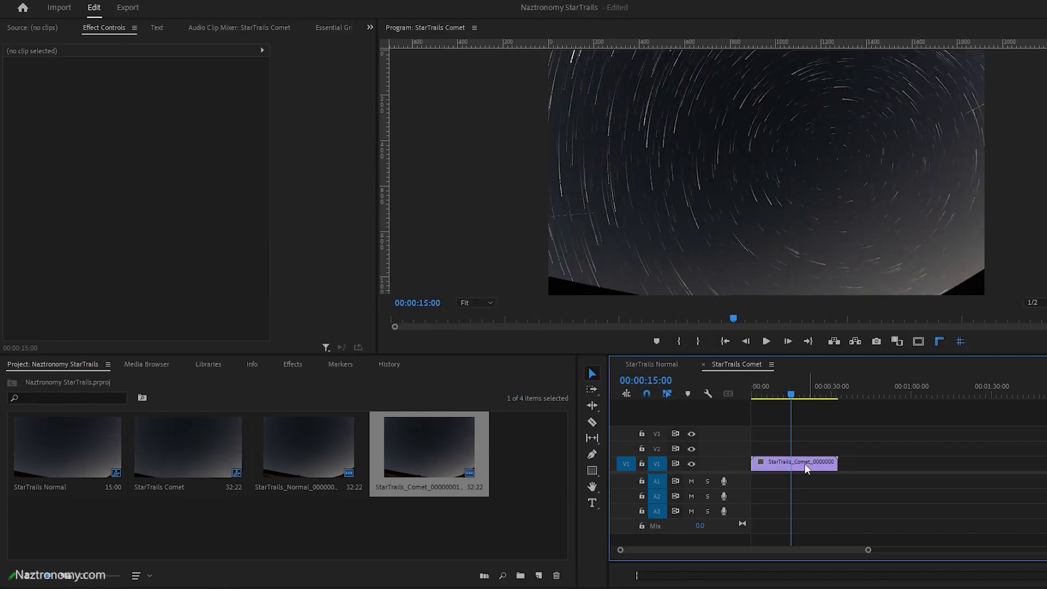
click(785, 461)
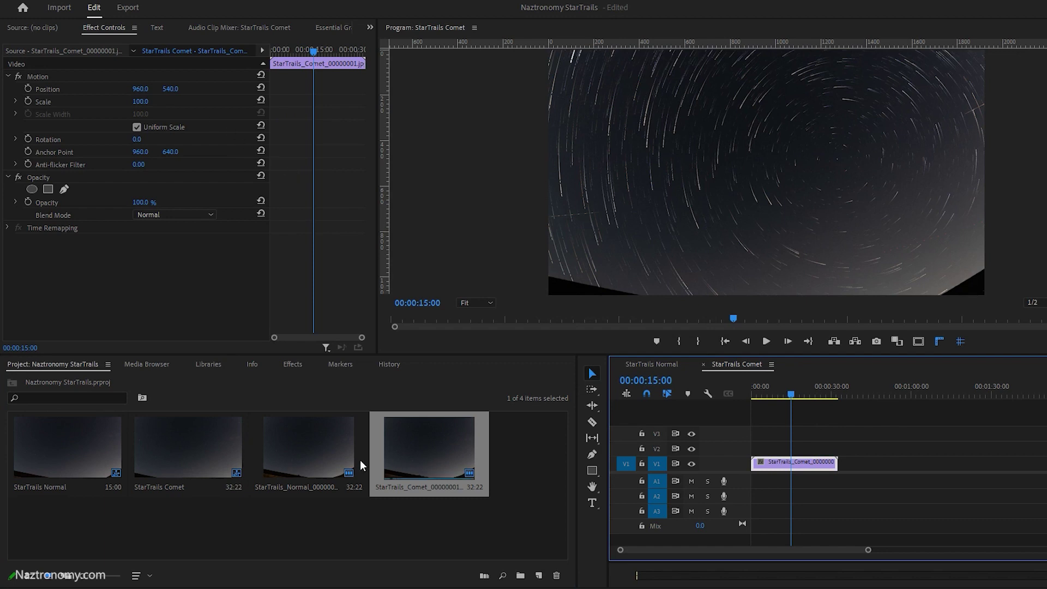
click(685, 364)
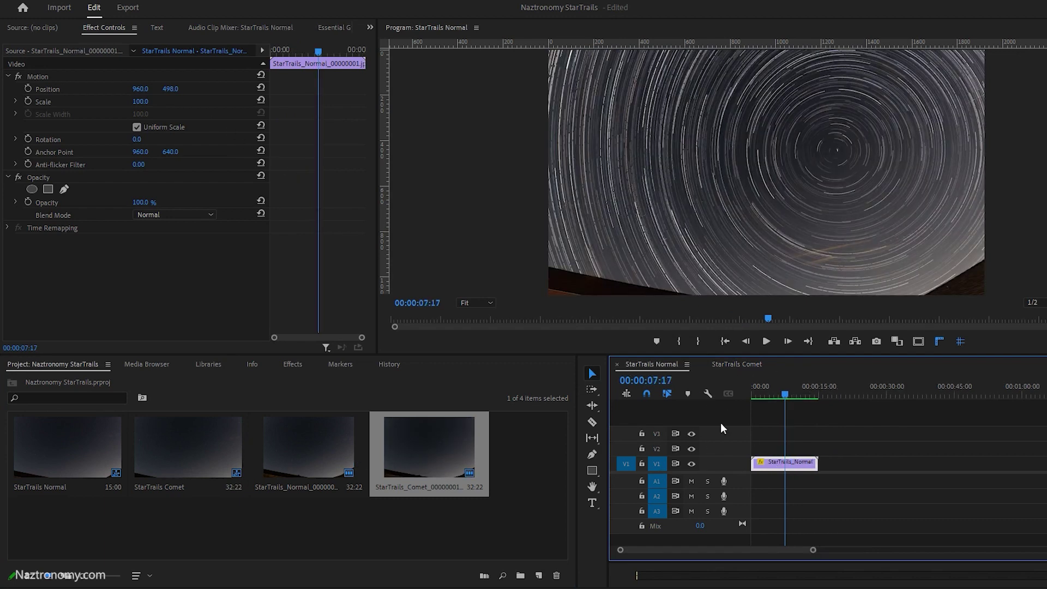
Set the comet clip's Position Y to 498 in Effect Controls
click(740, 366)
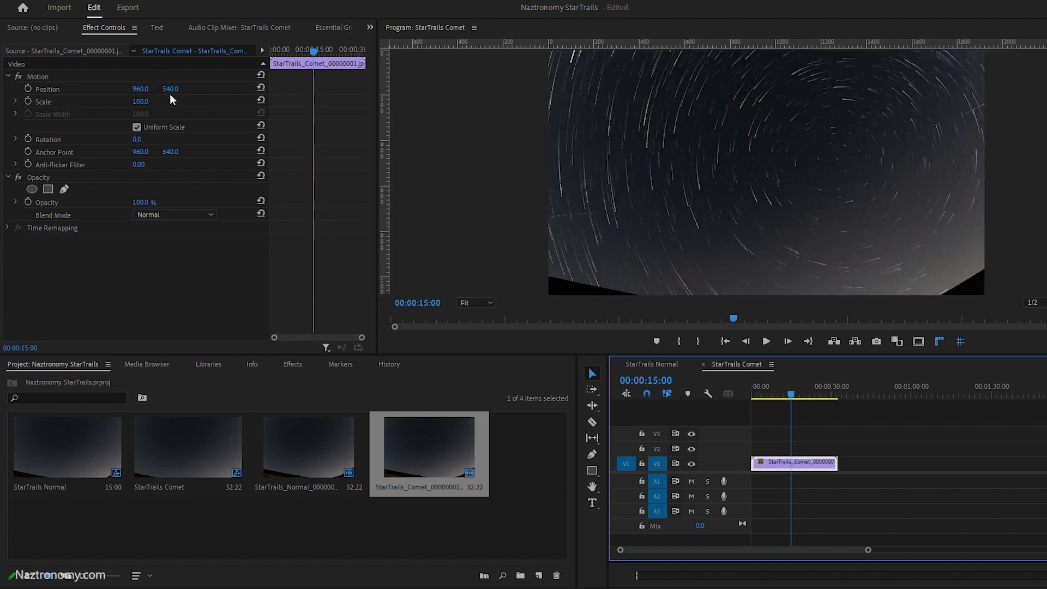
click(170, 88)
text(498)
key(Return)
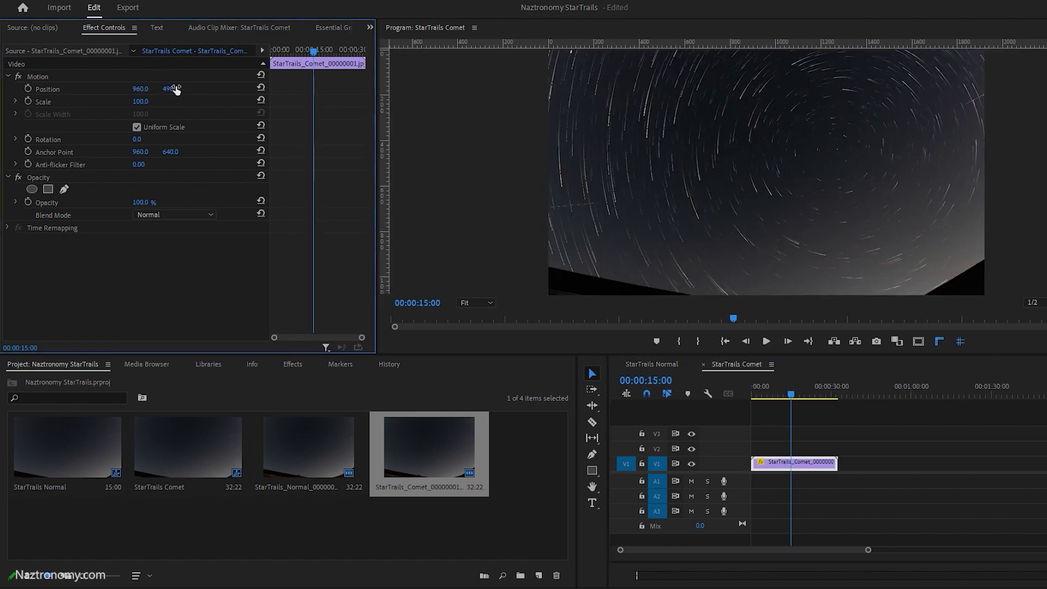
click(775, 461)
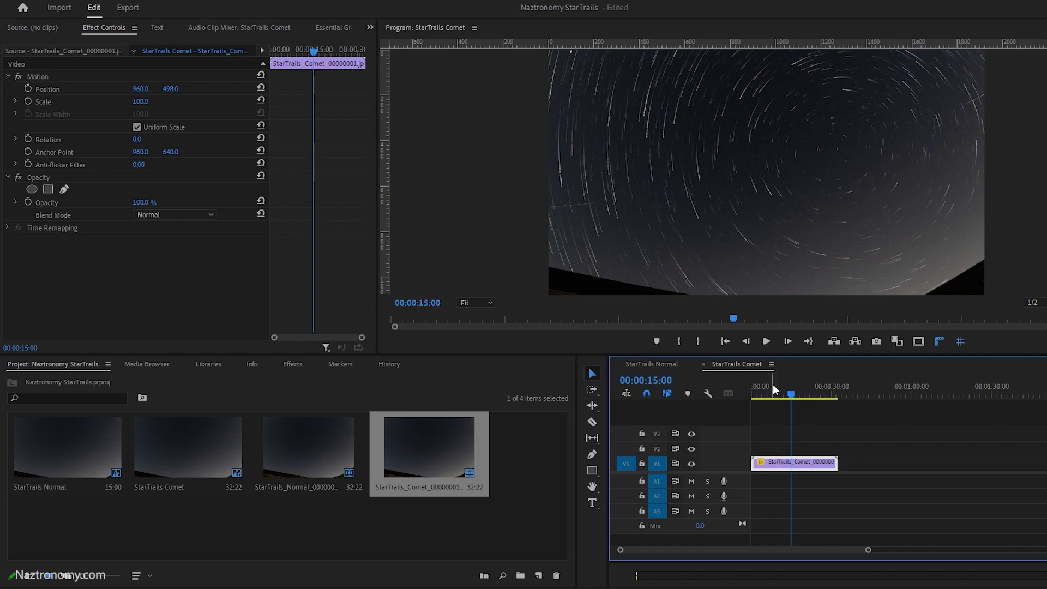
Shorten the comet clip to 15 seconds and render the sequence In to Out
right_click(802, 464)
click(848, 364)
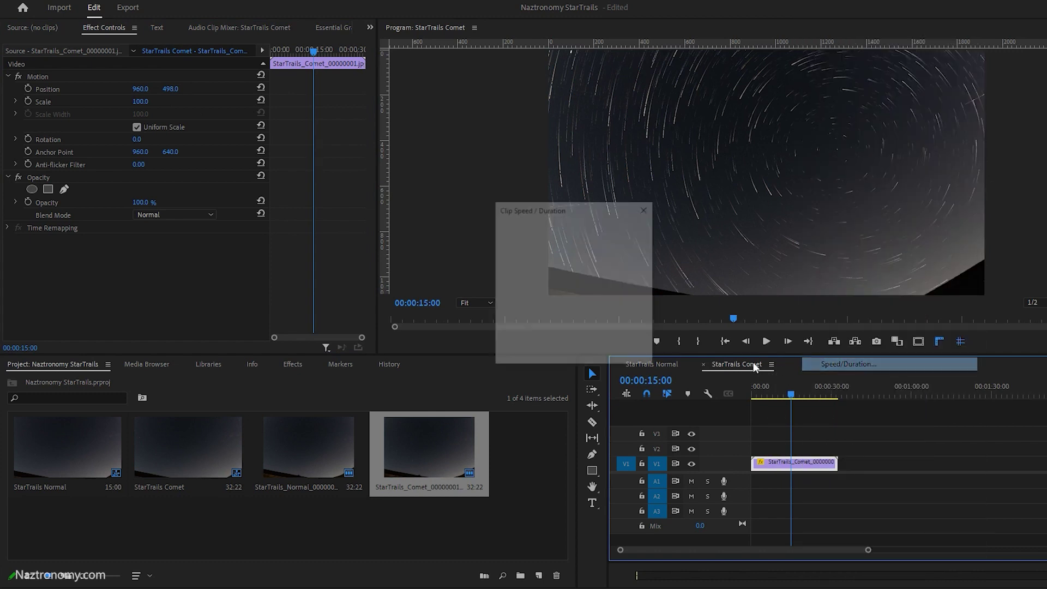
click(583, 264)
double_click(587, 264)
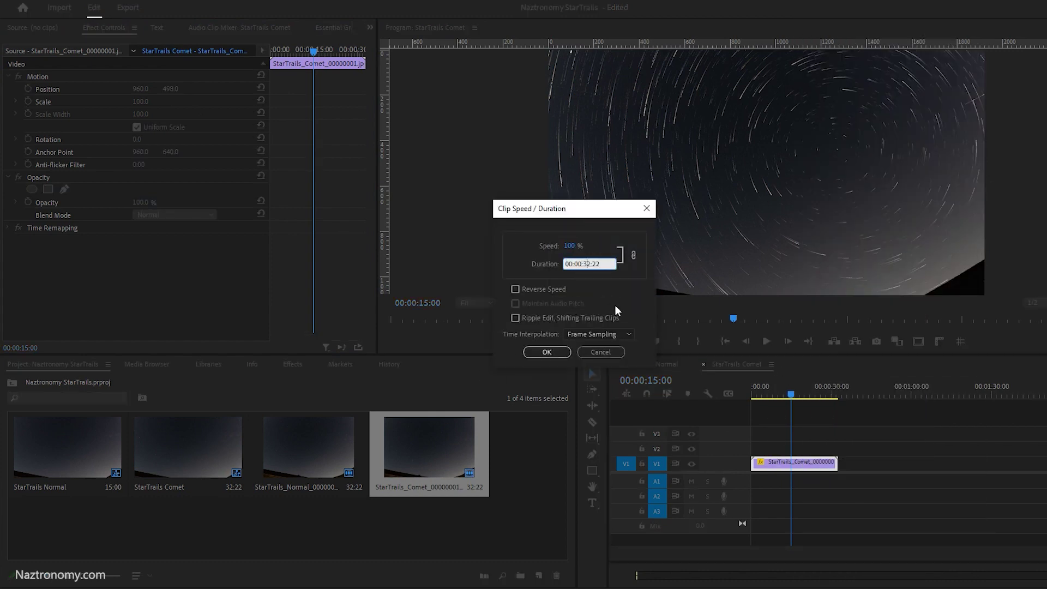
key(shift+Right)
key(shift+Right)
key(shift+Right)
text(15)
click(525, 351)
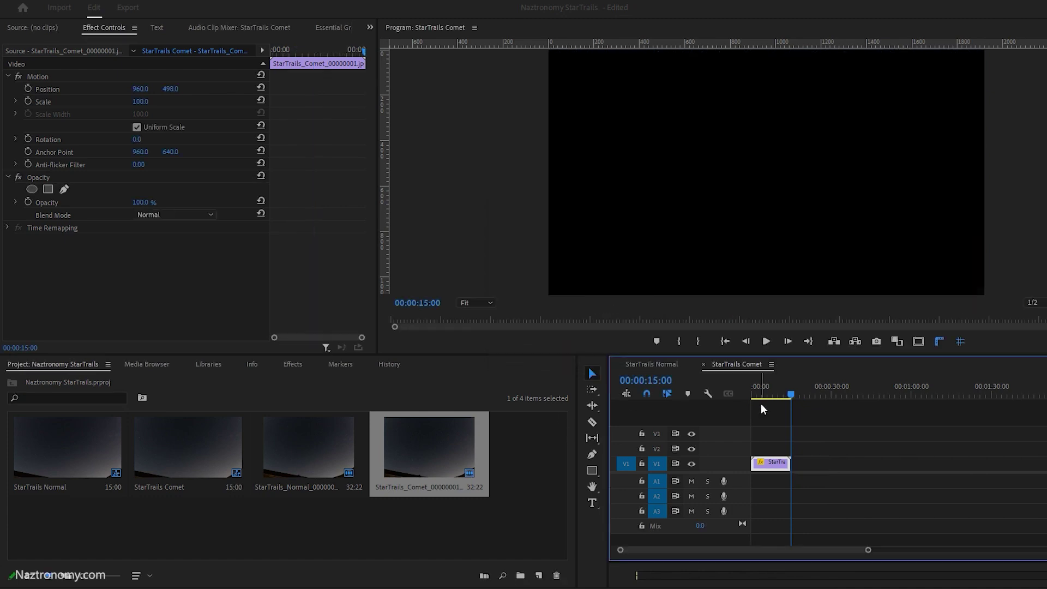
key(alt+s)
click(102, 35)
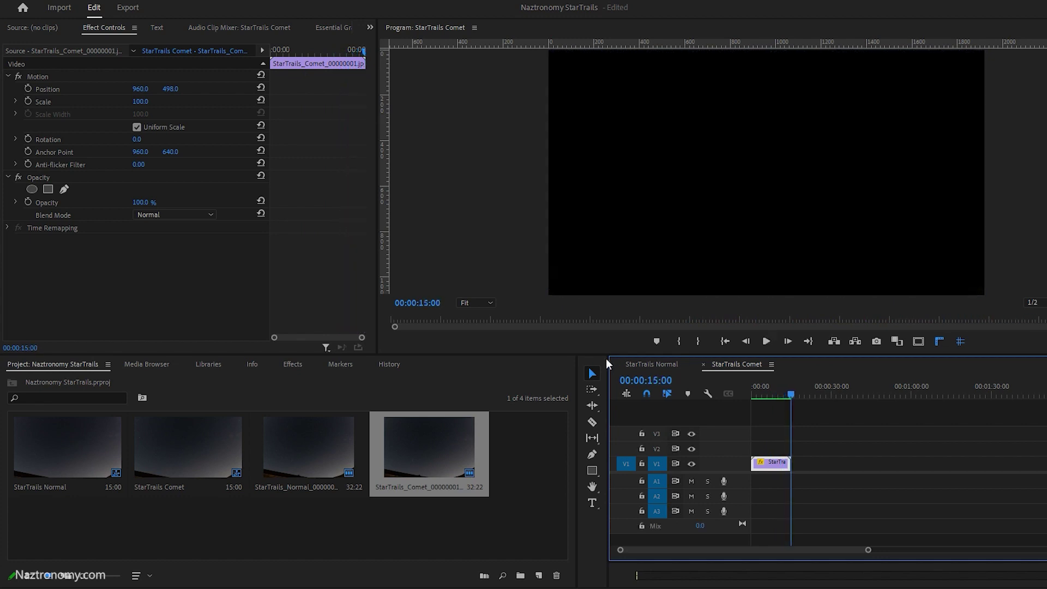
Bring up File > Export for the StarTrails Comet sequence to reach the Media option
key(alt+f)
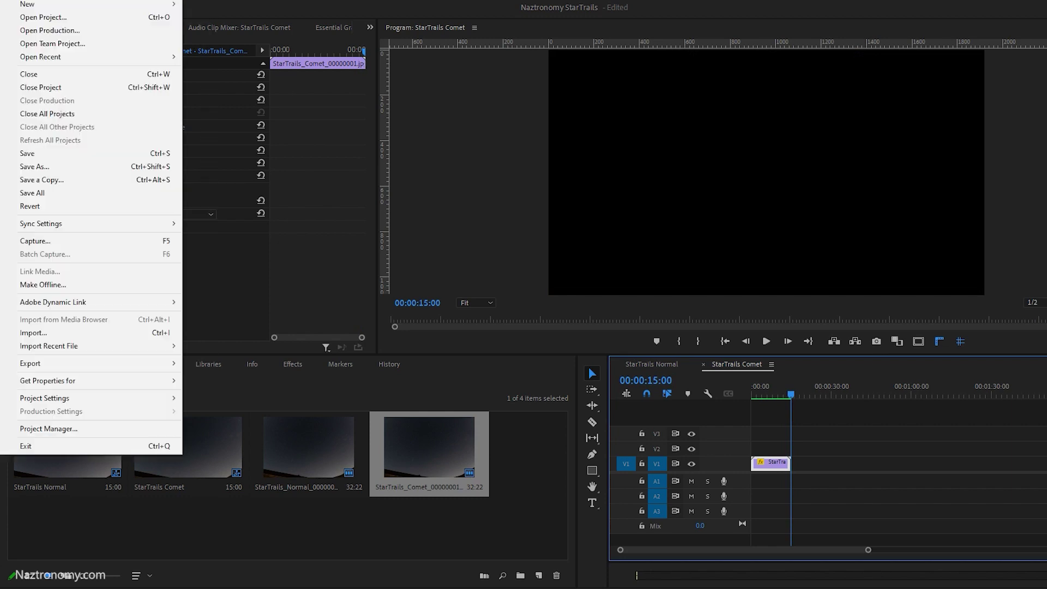
mouse_move(92, 370)
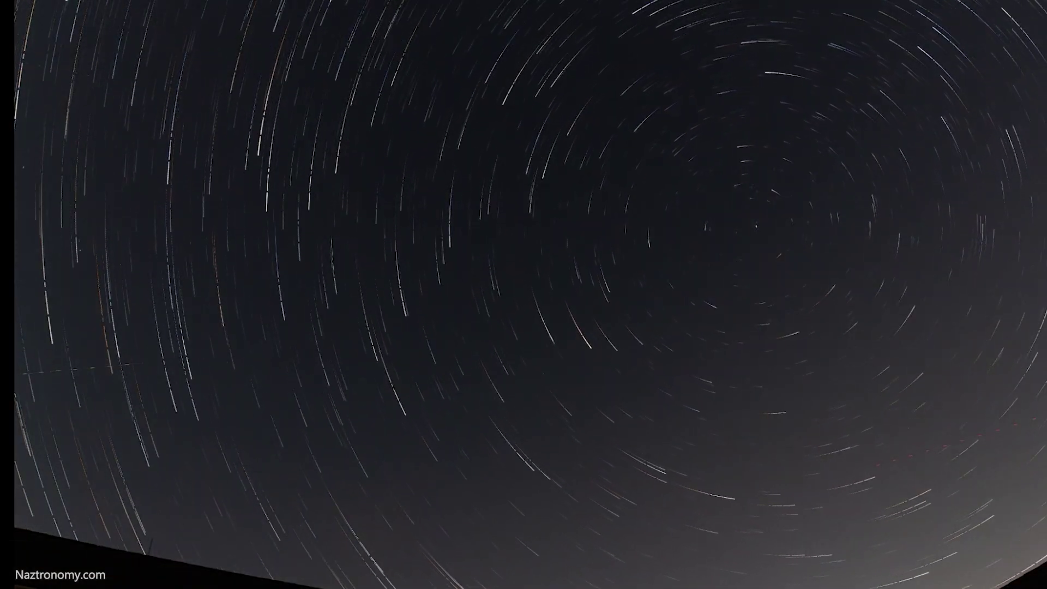
Skip ahead in the CT-StarTrails Comet video, pause and resume it, then bring up the Normal video
mouse_move(257, 331)
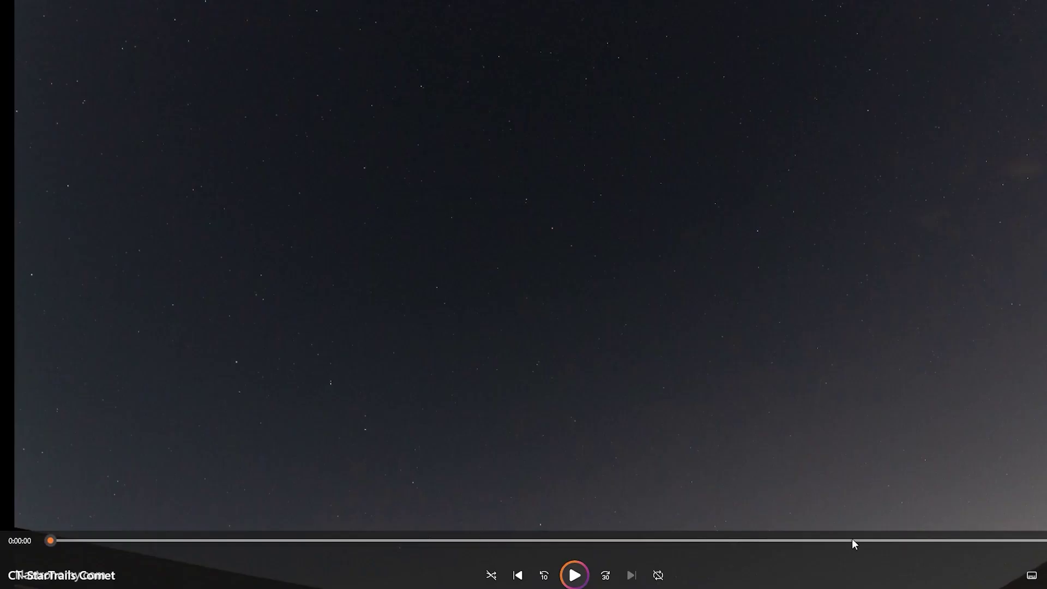
click(718, 541)
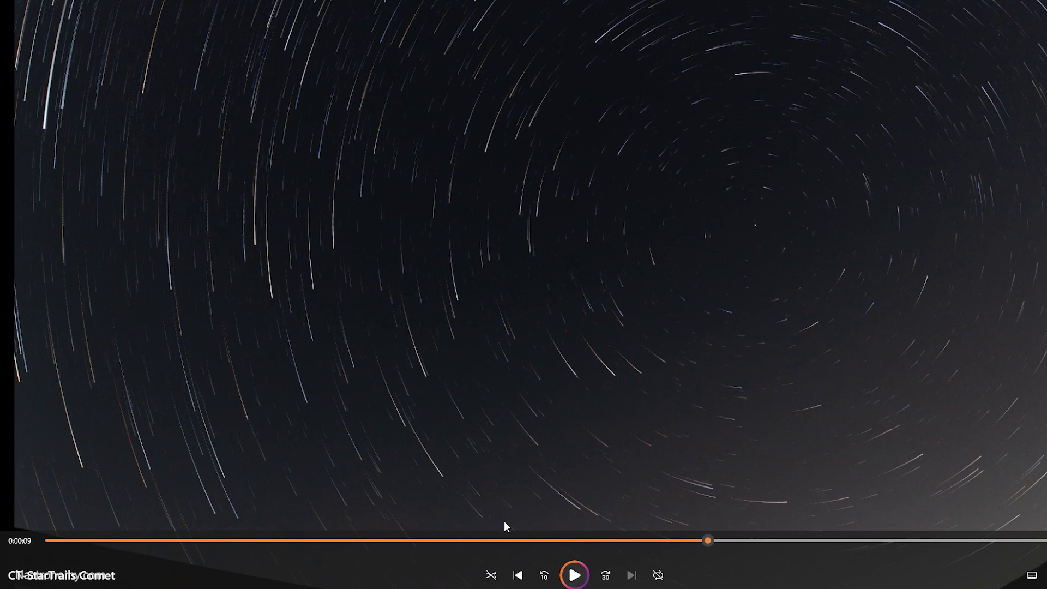
click(569, 577)
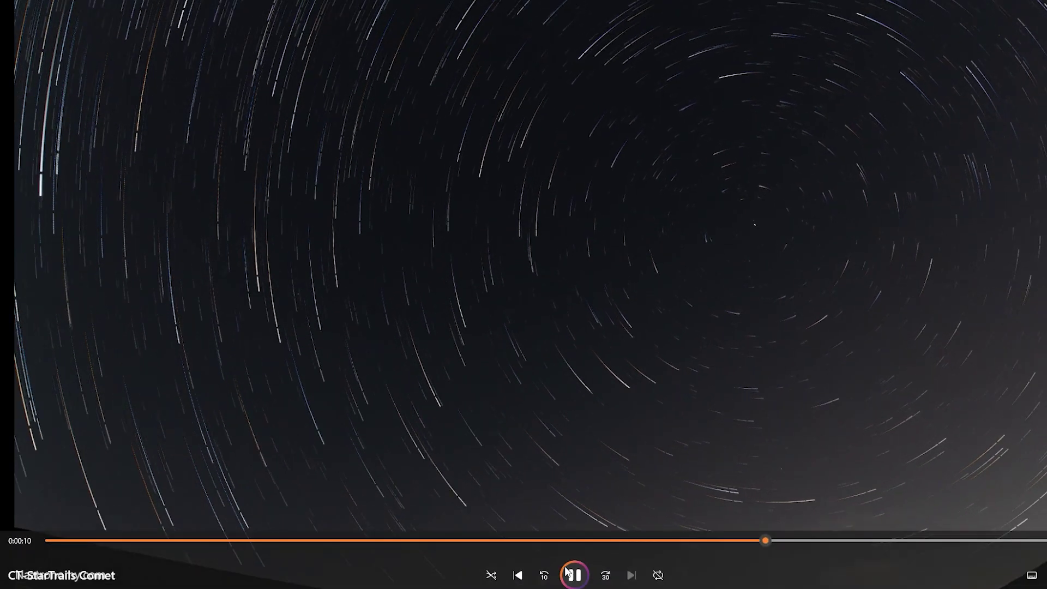
click(569, 579)
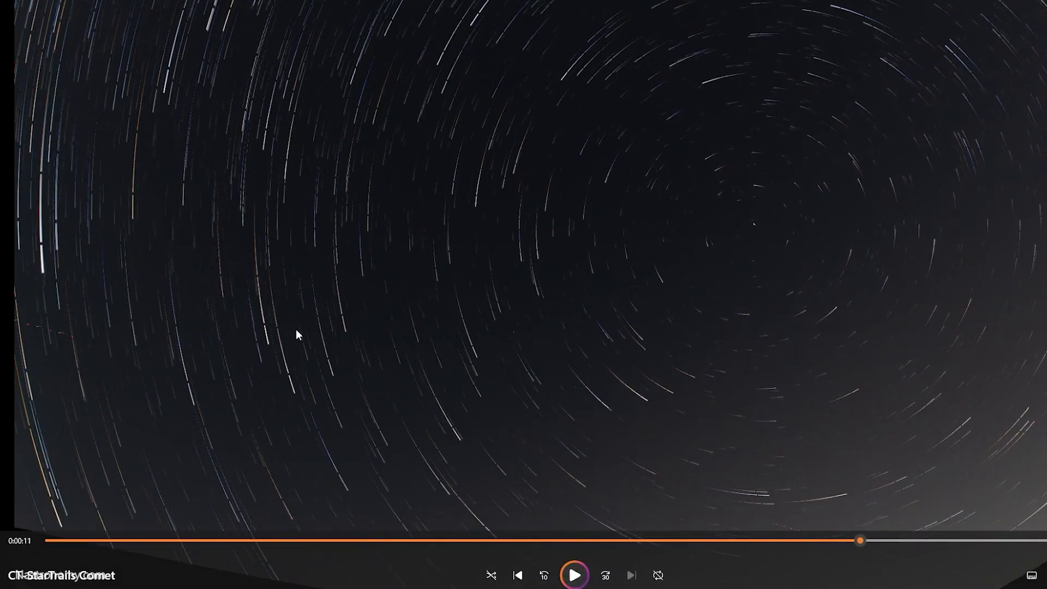
click(569, 575)
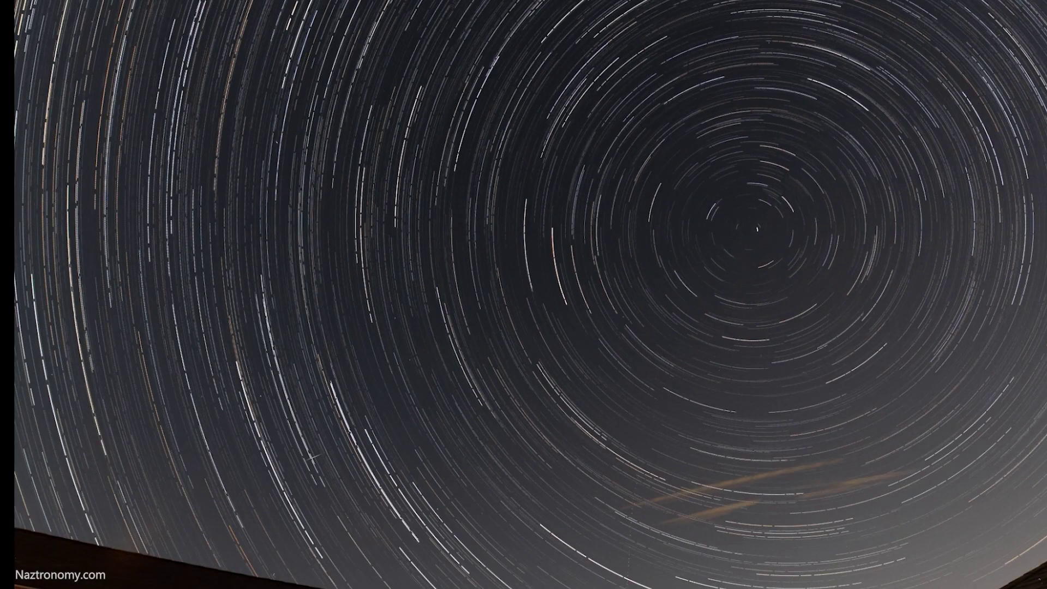
mouse_move(288, 461)
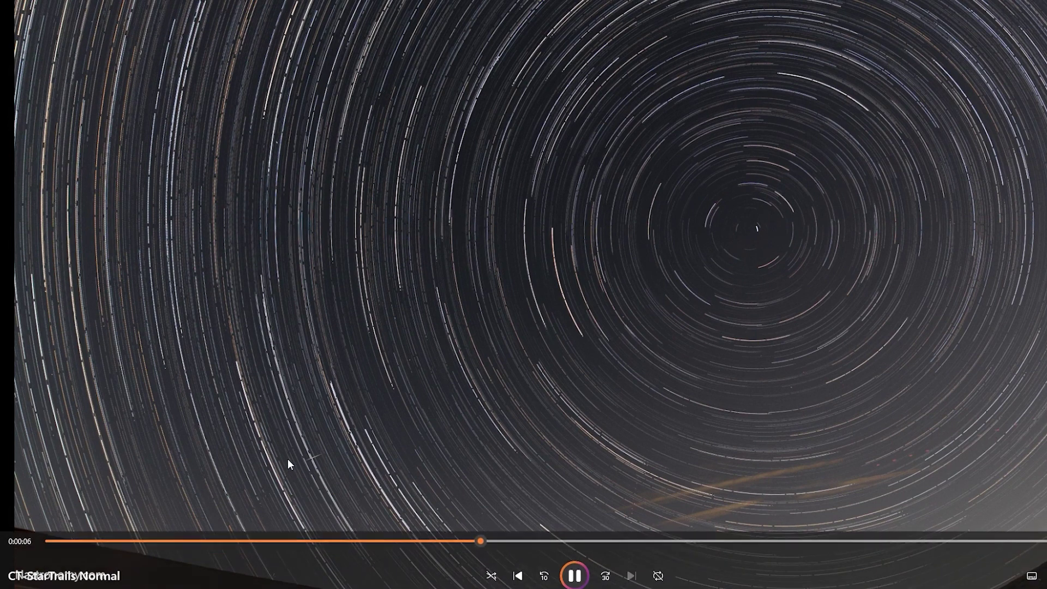